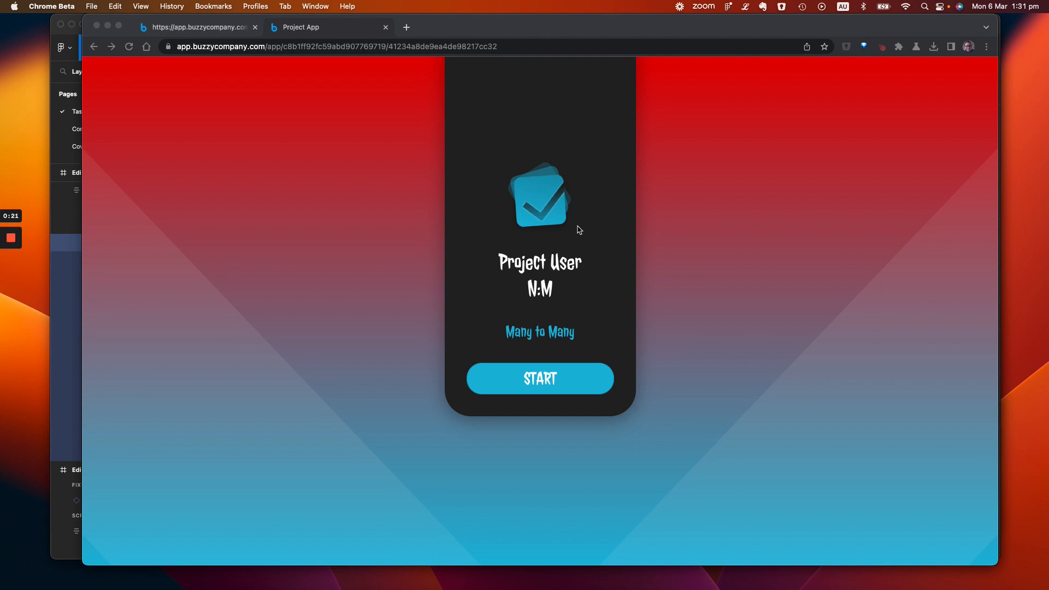
# Start the project app and look over its project list and its user list before returning to the start screen
pyautogui.click(540, 390)
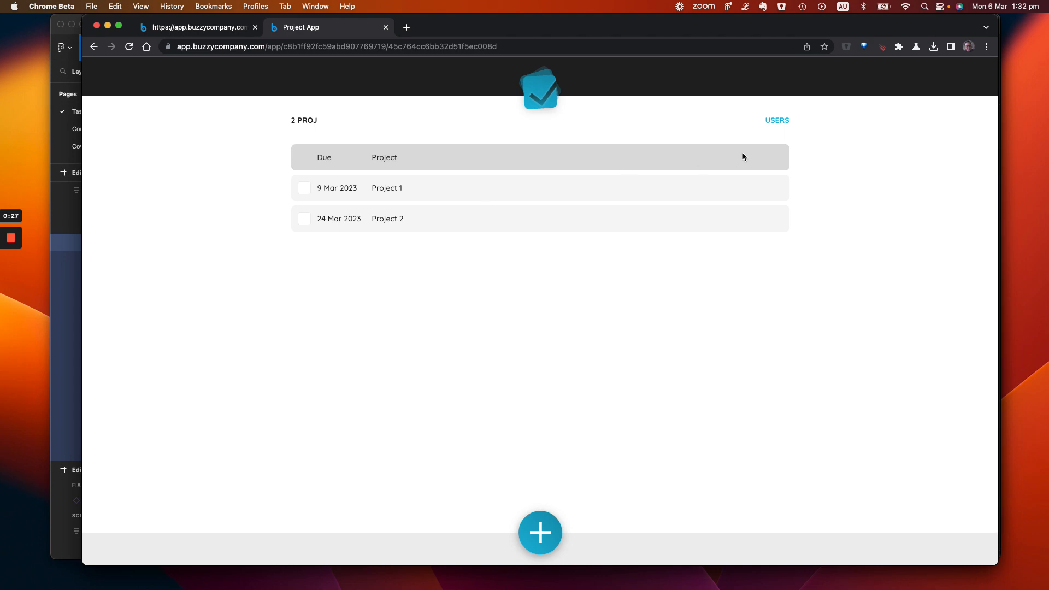
pyautogui.click(776, 122)
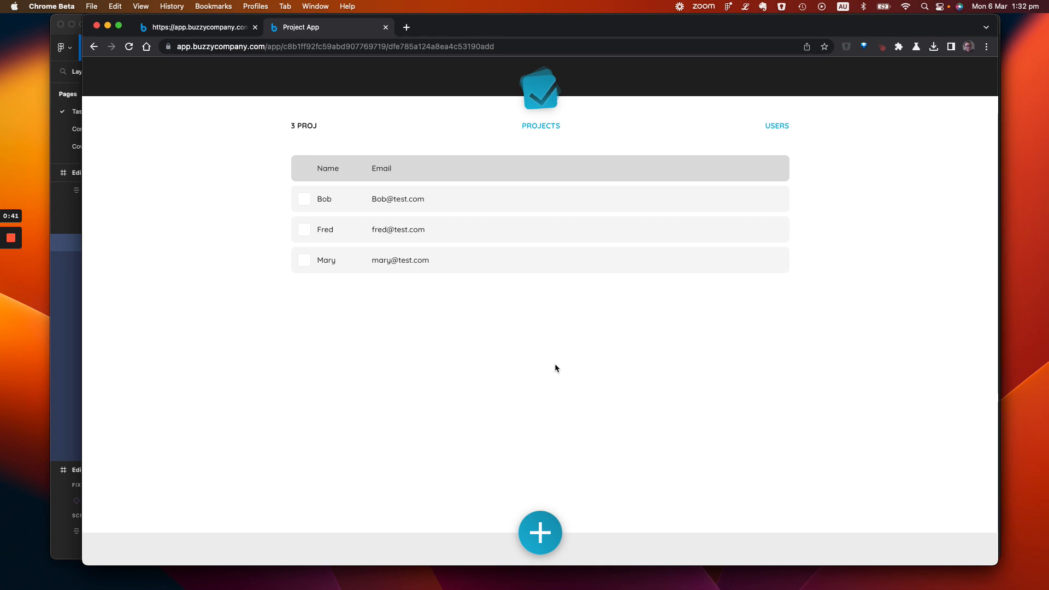
pyautogui.click(542, 111)
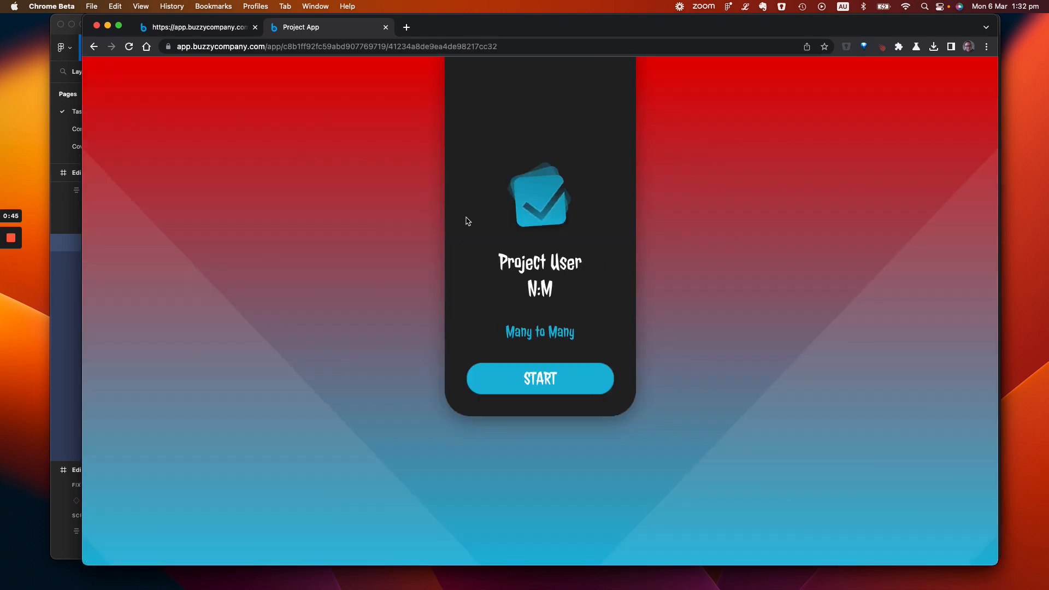
# Open Project 1 from the project list, review its project users and the Design user's record, and close both
pyautogui.click(536, 390)
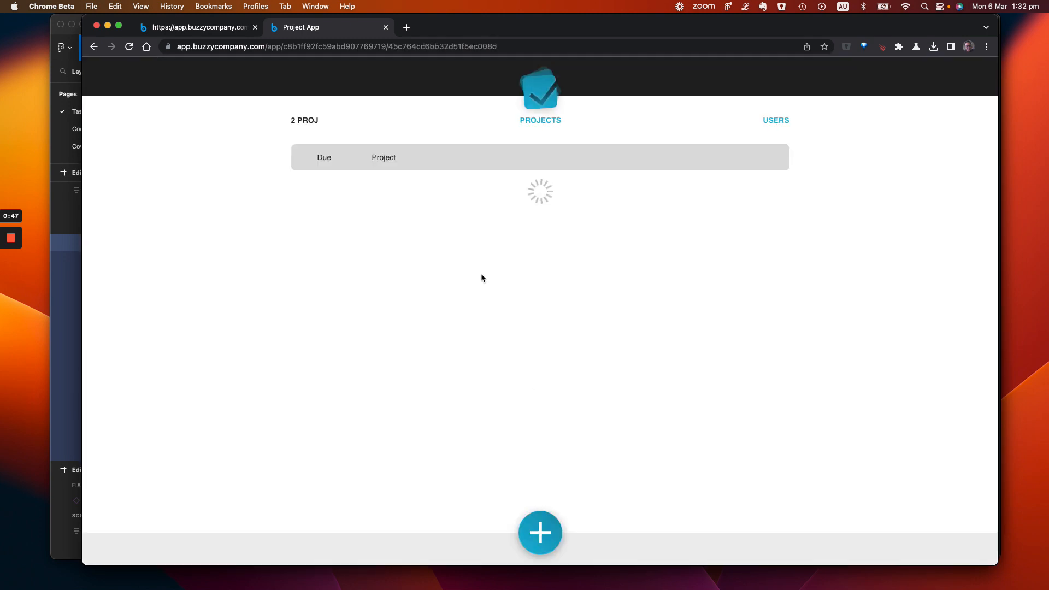
pyautogui.click(389, 190)
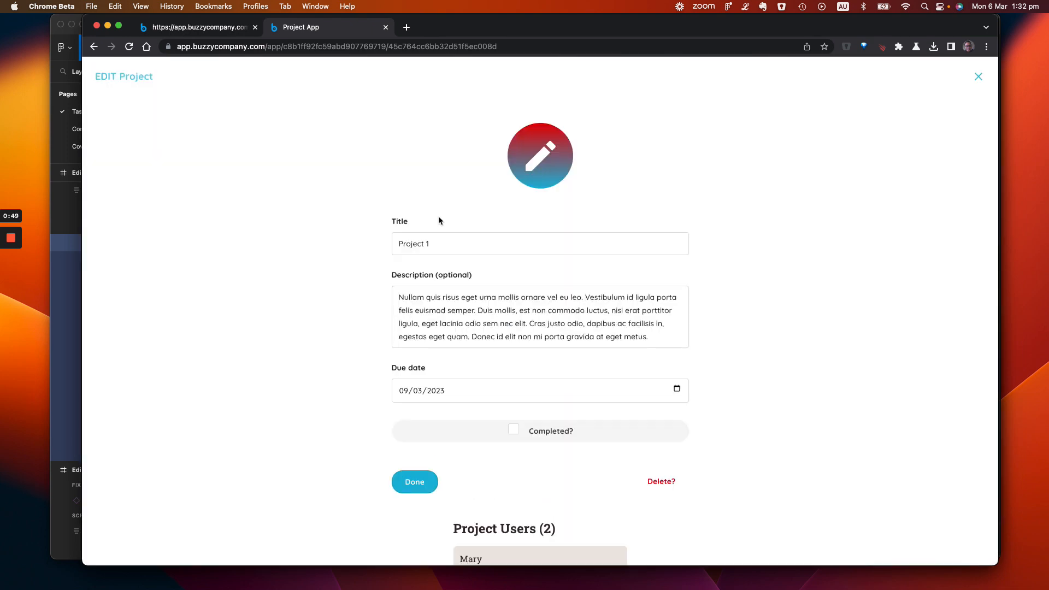
pyautogui.scroll(-5, 489, 355)
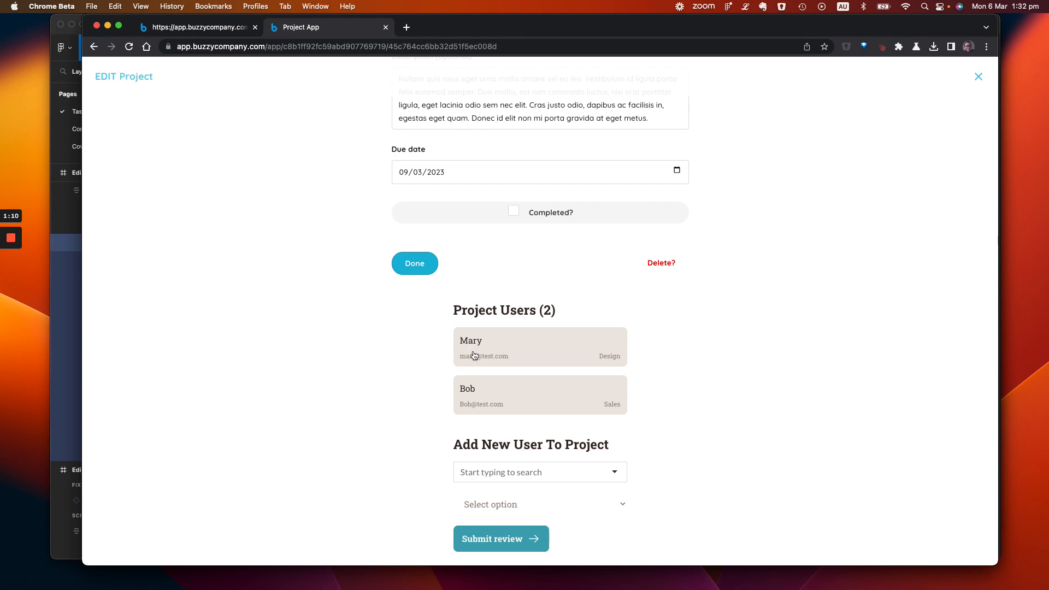
pyautogui.click(488, 350)
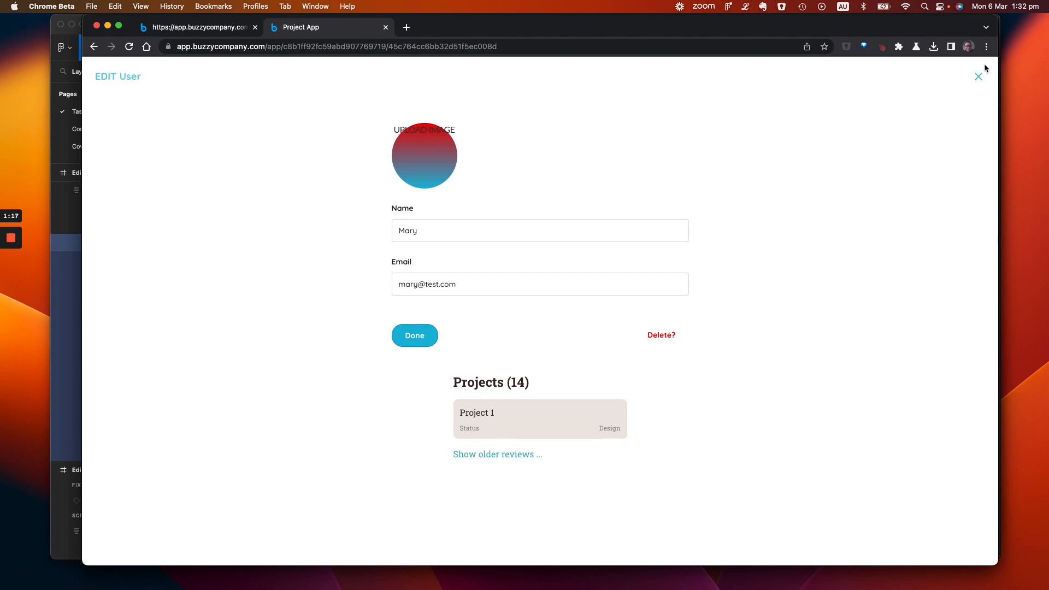
pyautogui.click(979, 76)
pyautogui.click(979, 78)
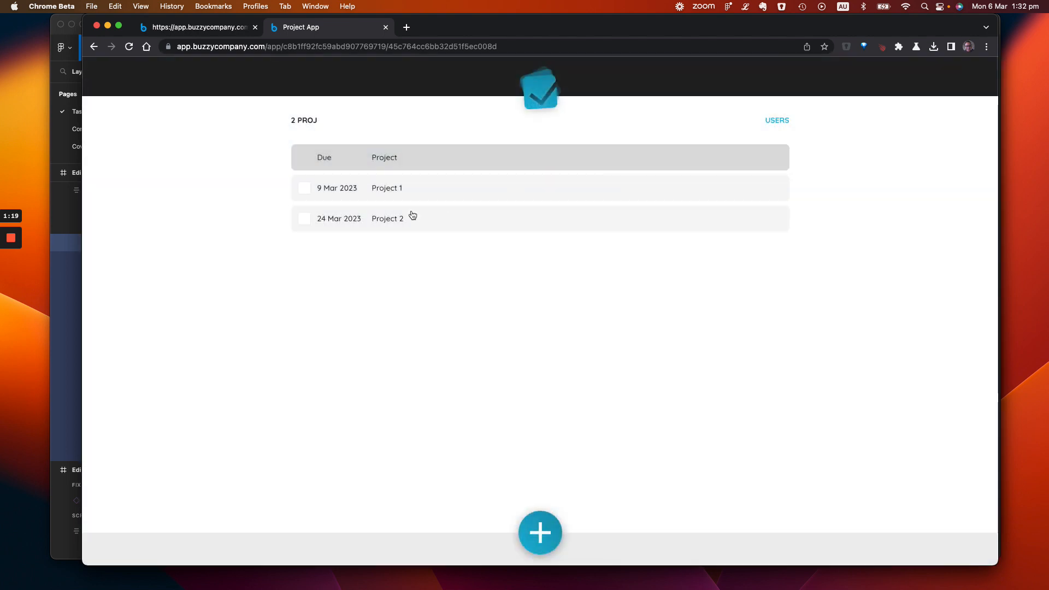
# Switch to the Buzzy editor page and look over the ProjectUsers, Users and Projects data tables
pyautogui.click(190, 31)
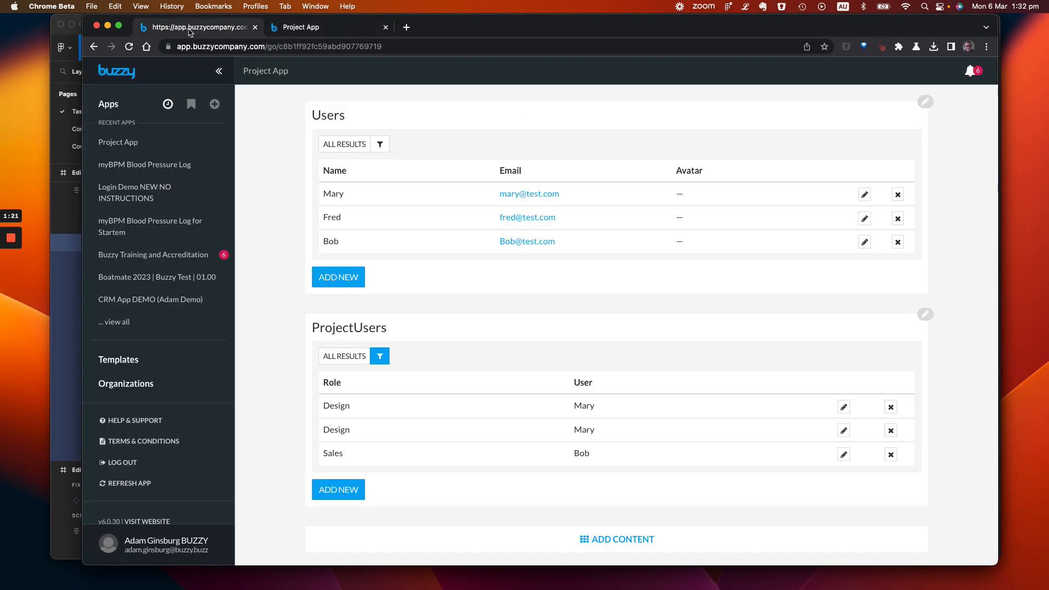
pyautogui.scroll(5, 305, 221)
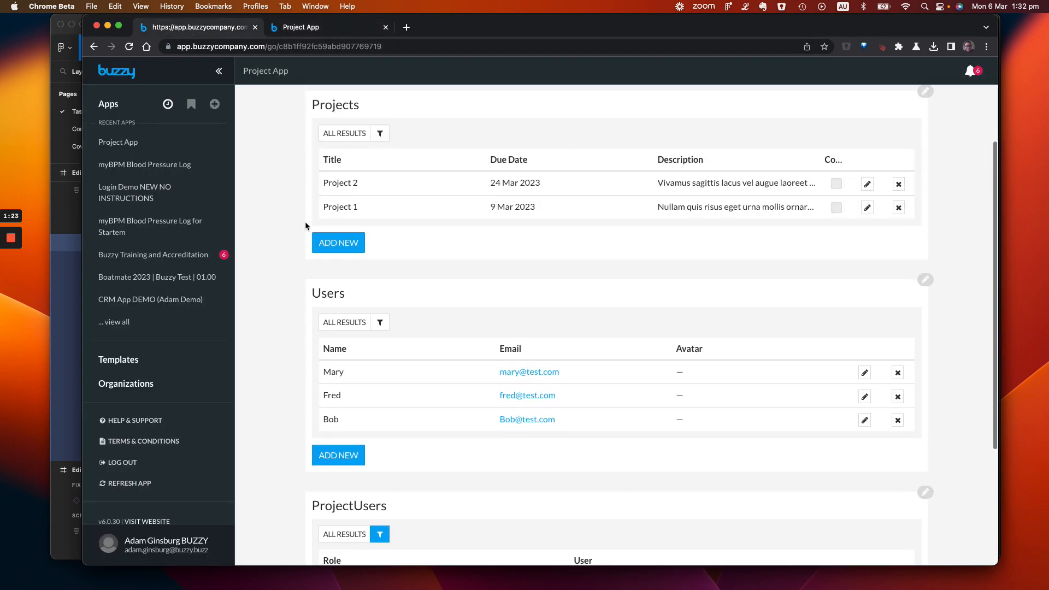
pyautogui.scroll(2, 305, 225)
# Switch to Figma and examine the Project Users field of the Projects table in the Buzzy plugin, including its advanced settings
pyautogui.press('super+Tab')
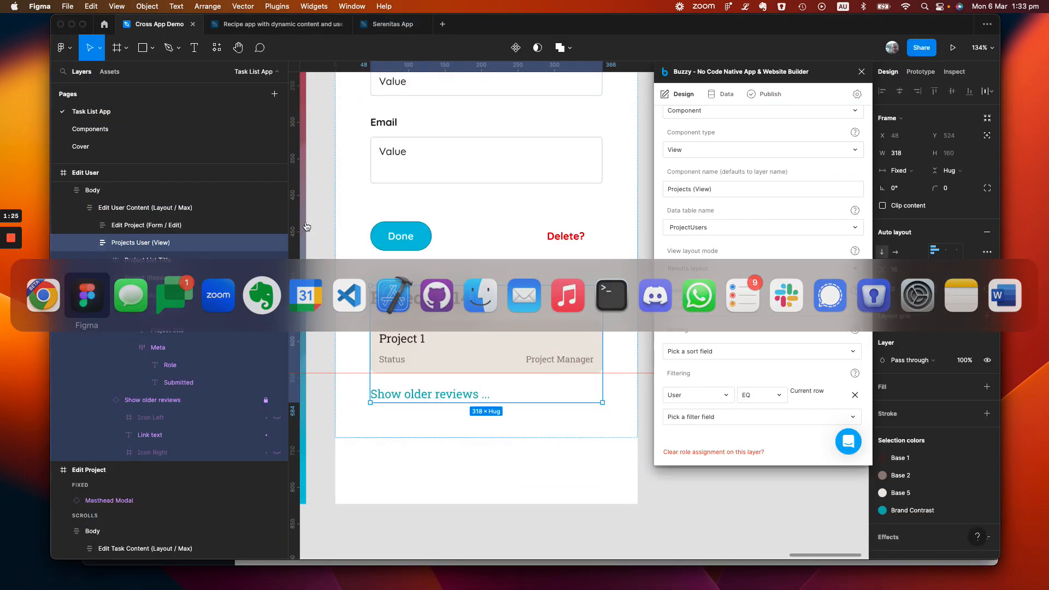
pyautogui.click(725, 97)
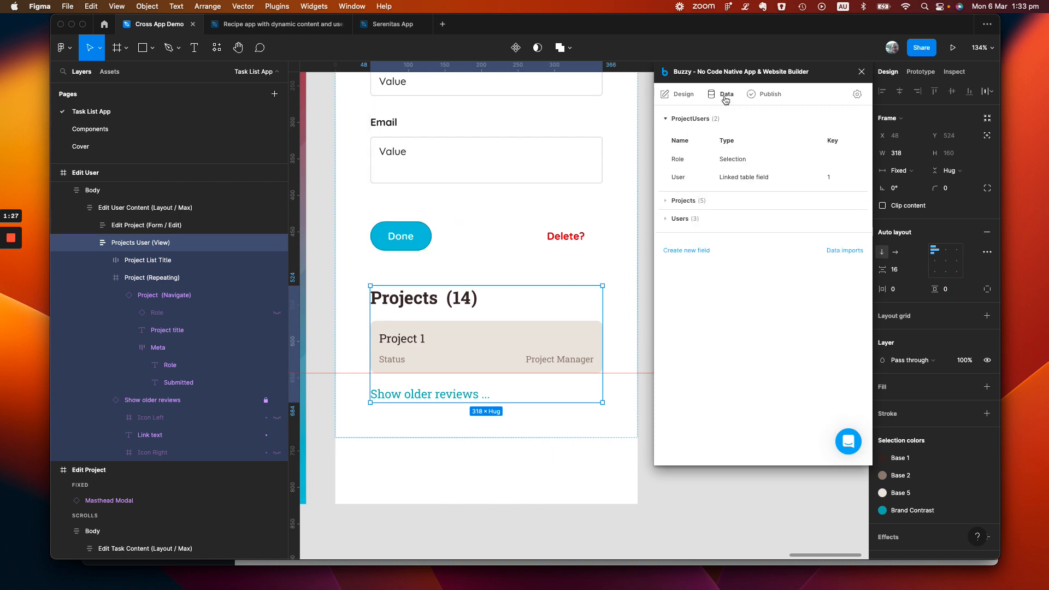
pyautogui.click(665, 203)
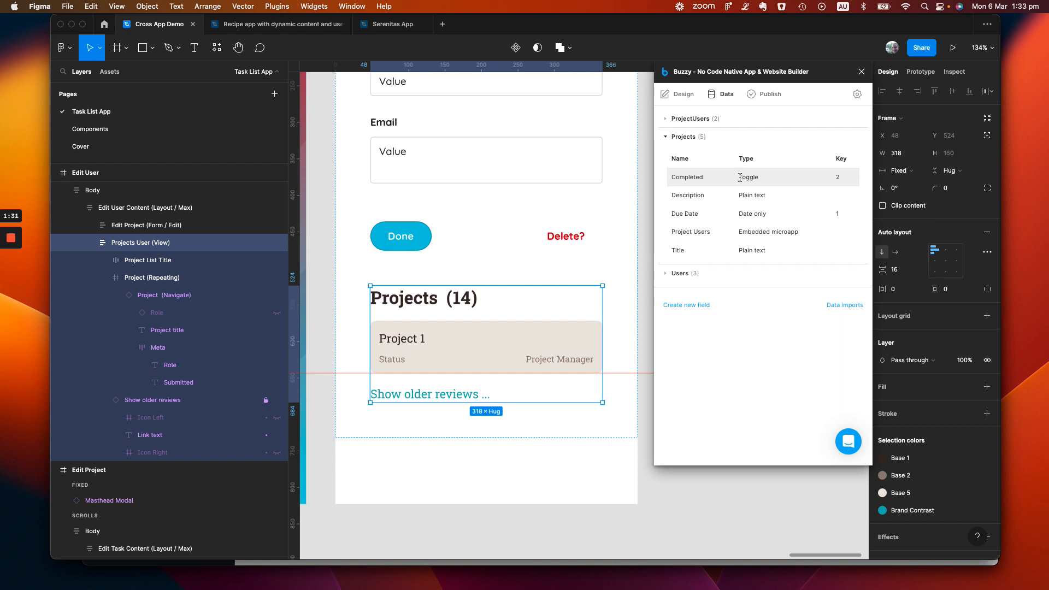
pyautogui.click(720, 239)
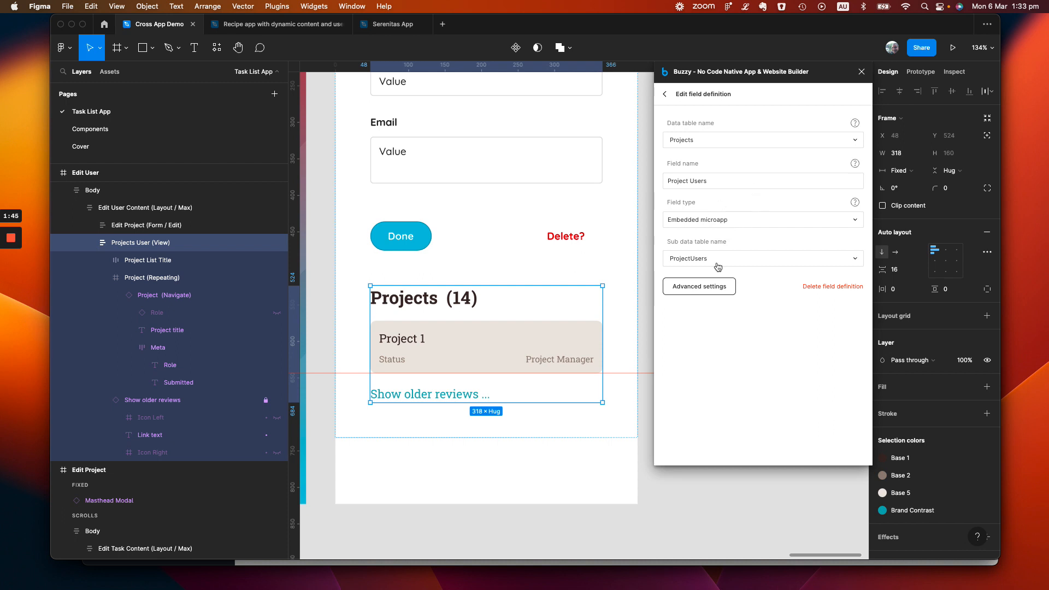
pyautogui.click(720, 289)
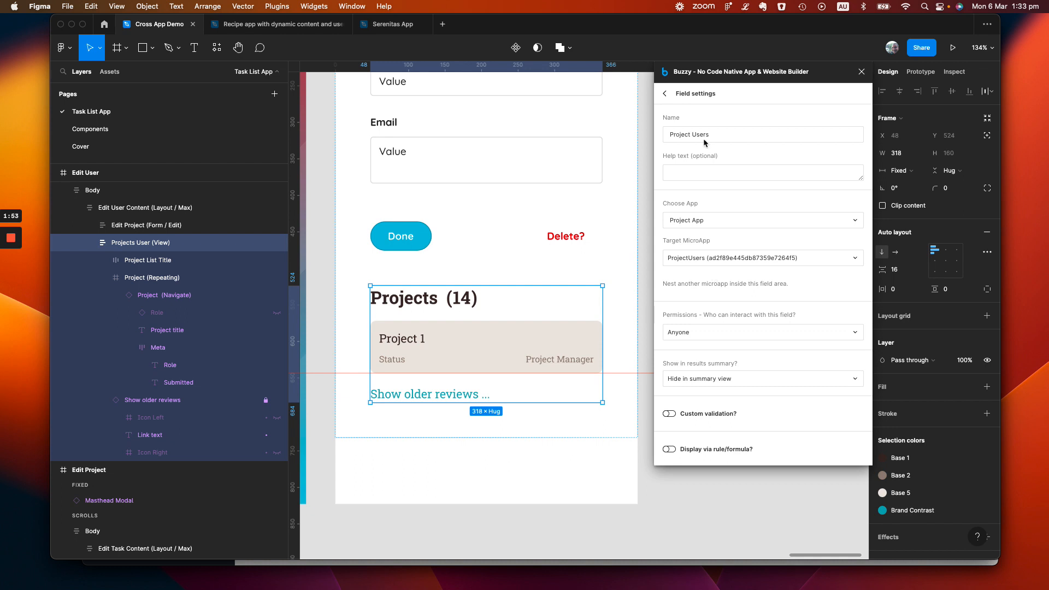
pyautogui.click(665, 94)
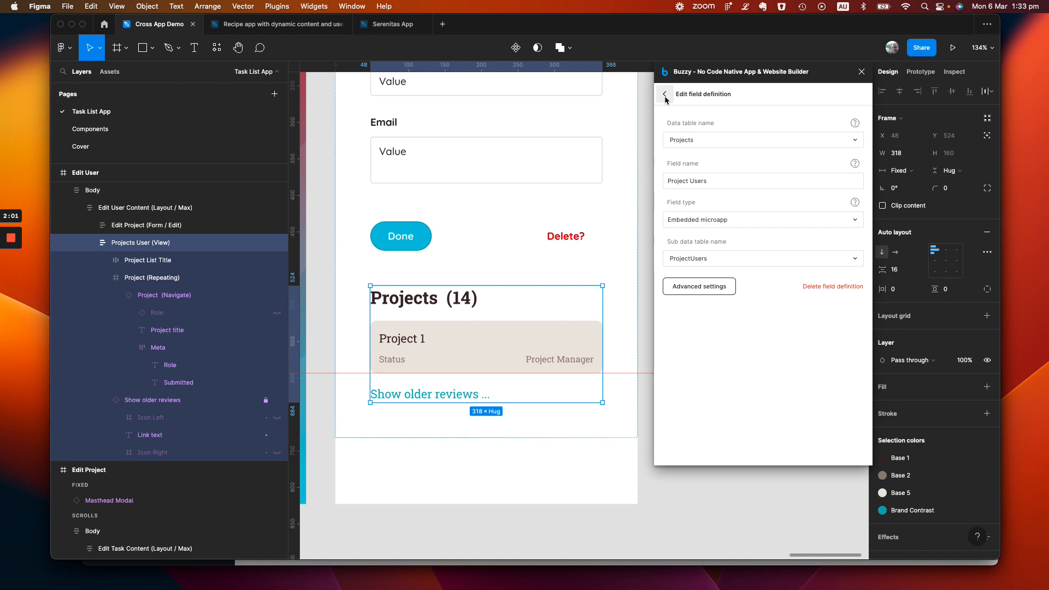
pyautogui.click(666, 95)
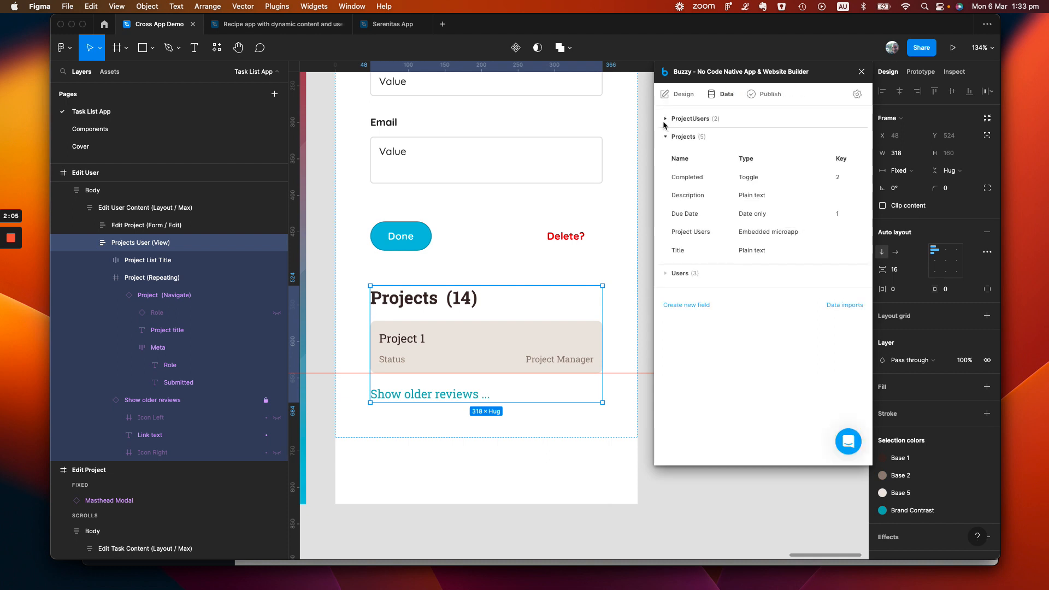
# Examine the User field of the ProjectUsers table, including its advanced settings, and return to the table list
pyautogui.click(665, 120)
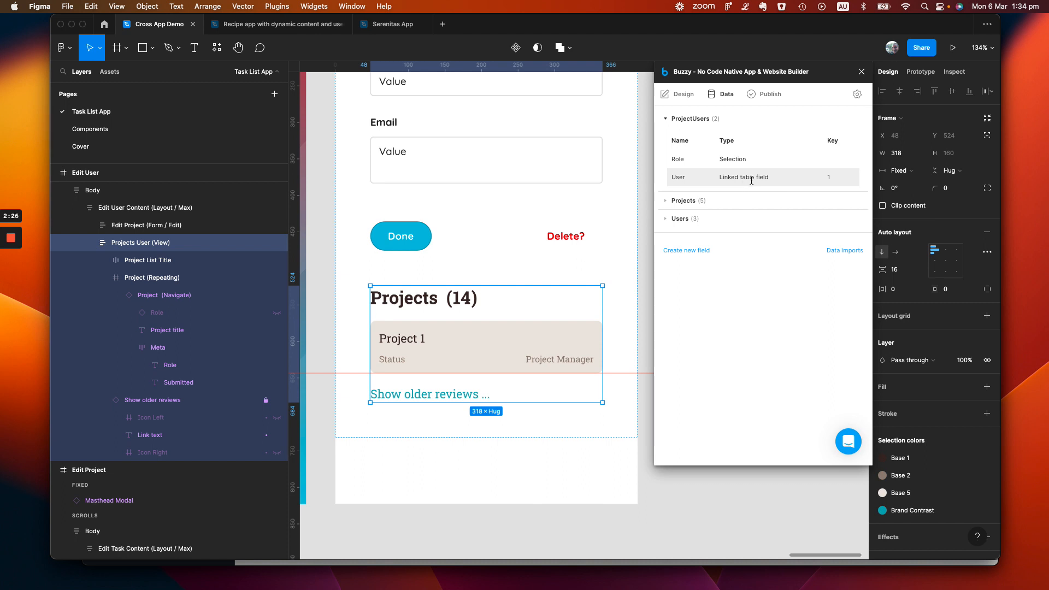
pyautogui.click(693, 176)
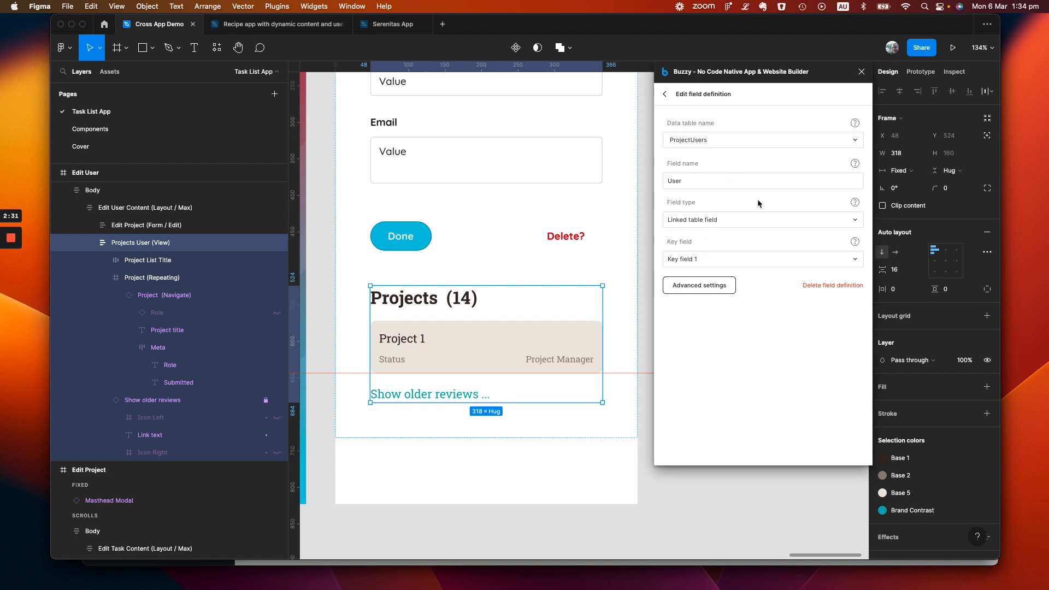
pyautogui.click(713, 288)
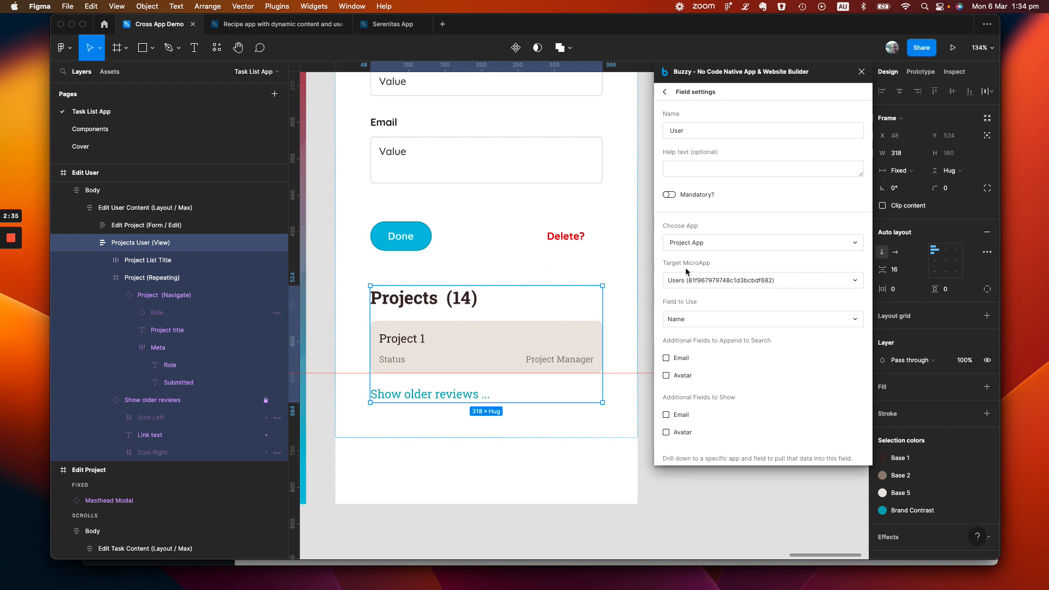
pyautogui.click(666, 94)
pyautogui.click(666, 94)
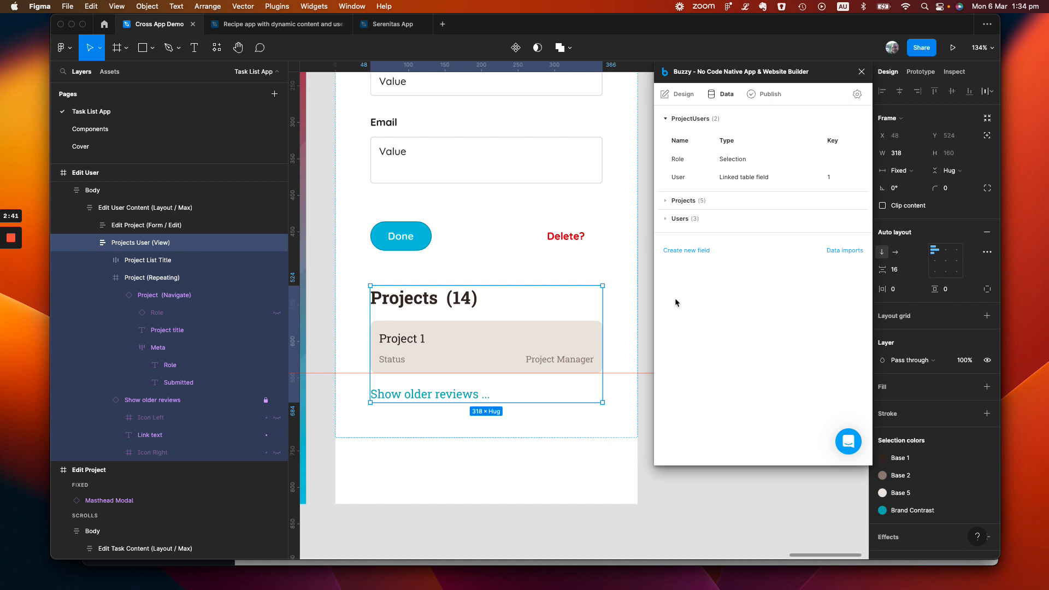
# Look over the fields of the Users and Projects tables, leaving the ProjectUsers table expanded
pyautogui.click(666, 220)
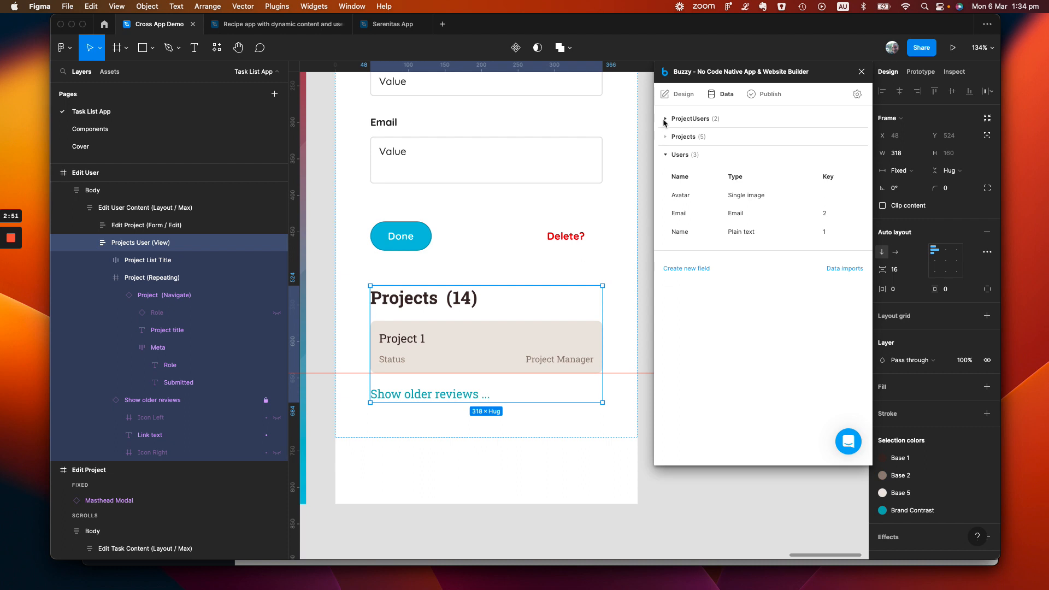
pyautogui.click(666, 137)
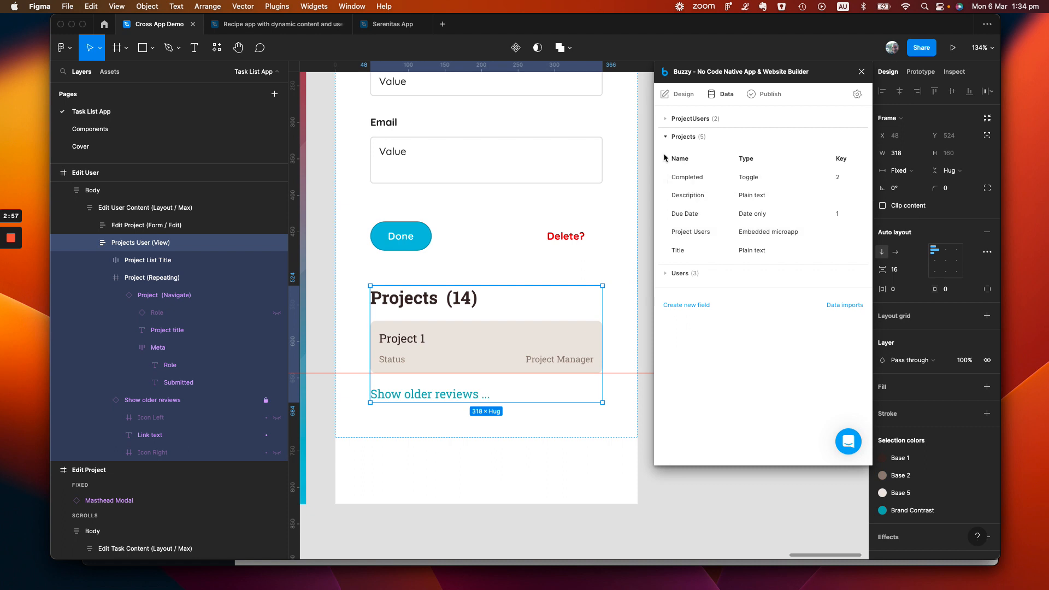
pyautogui.click(666, 137)
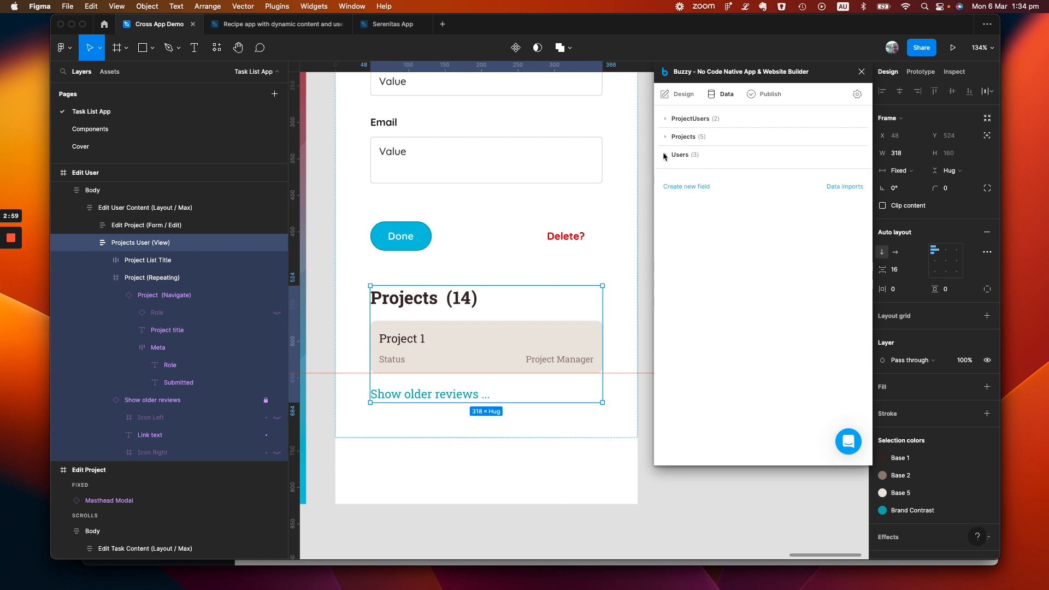
pyautogui.click(666, 119)
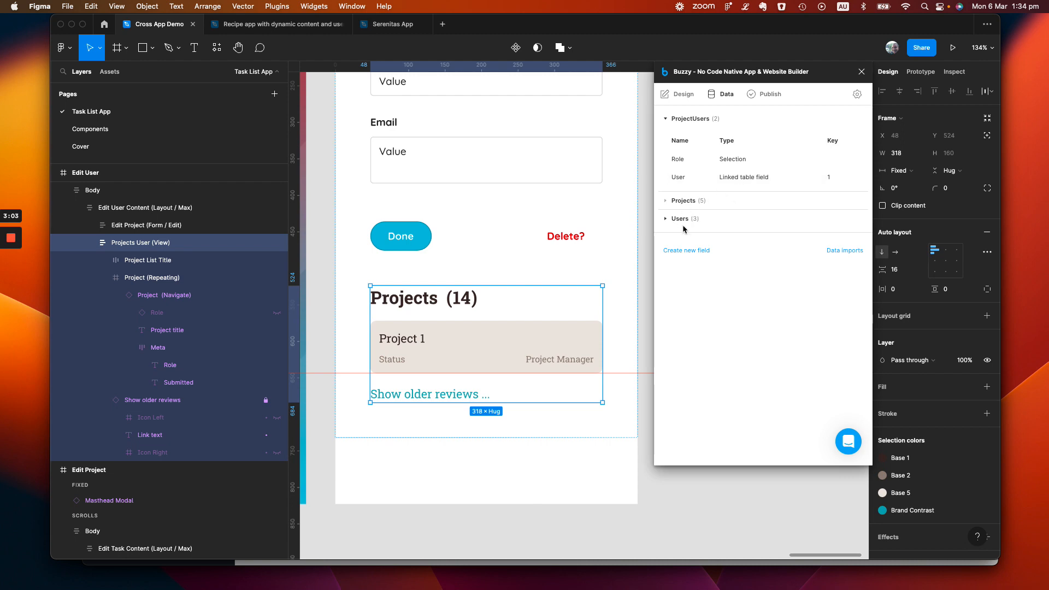
# Switch to Chrome and open the Project 1 record in the Projects table to review its Project Users
pyautogui.press('super+Tab')
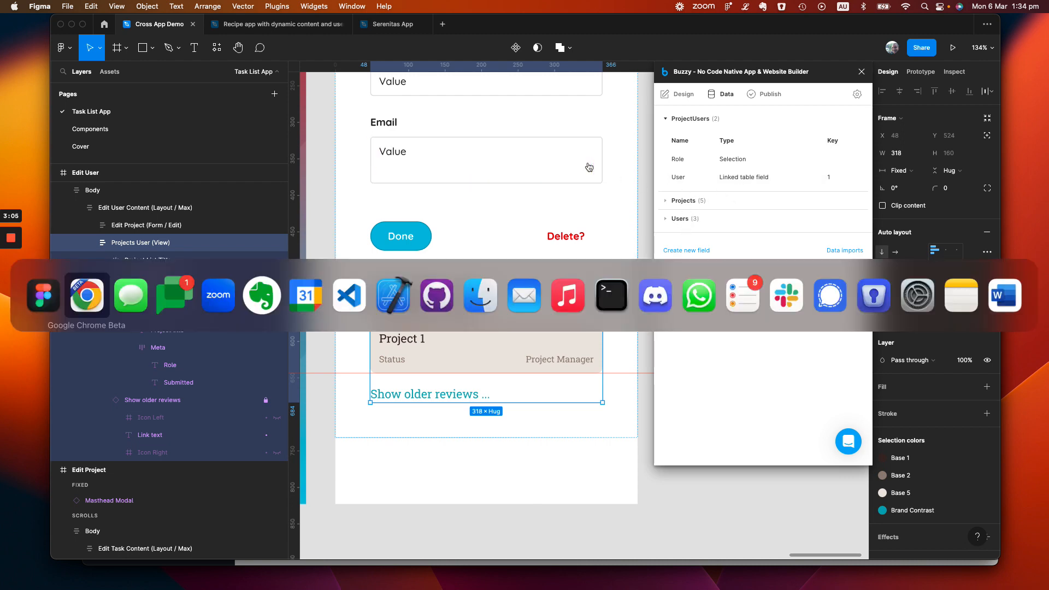
pyautogui.scroll(-2, 418, 262)
pyautogui.scroll(-1, 418, 263)
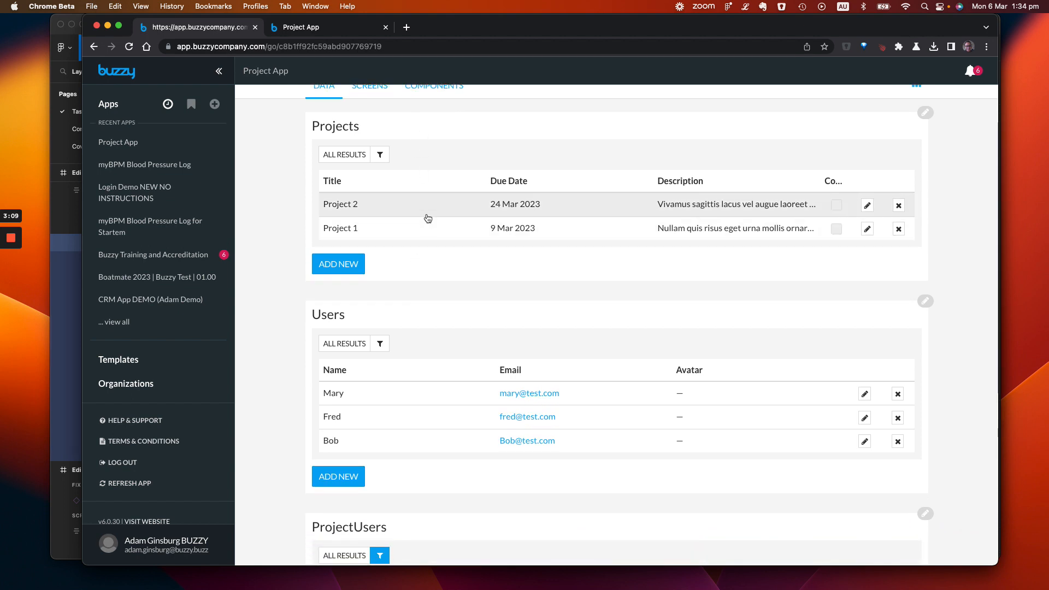
pyautogui.click(418, 229)
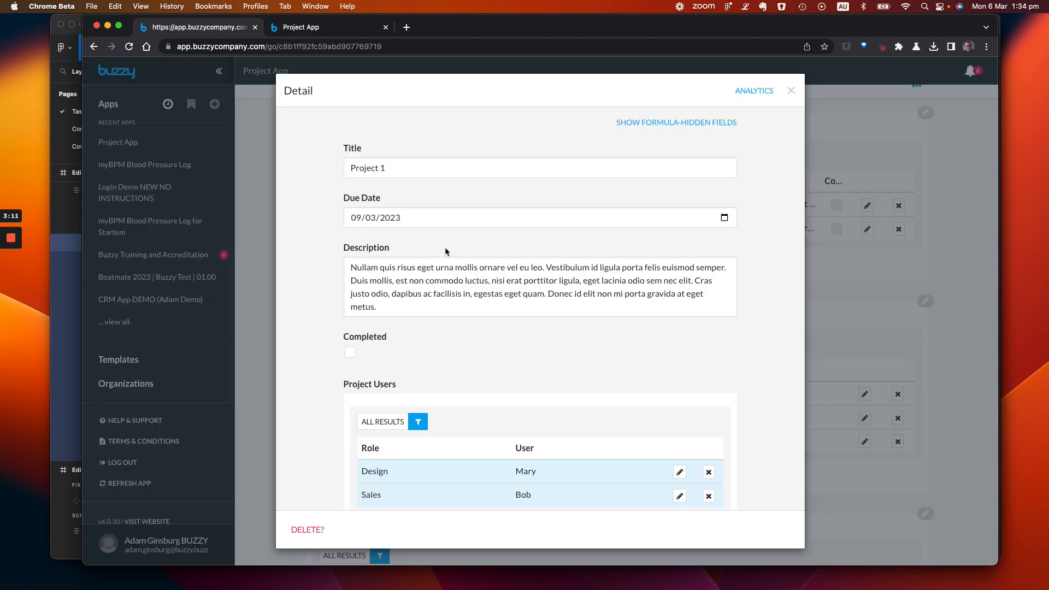
pyautogui.scroll(-2, 445, 247)
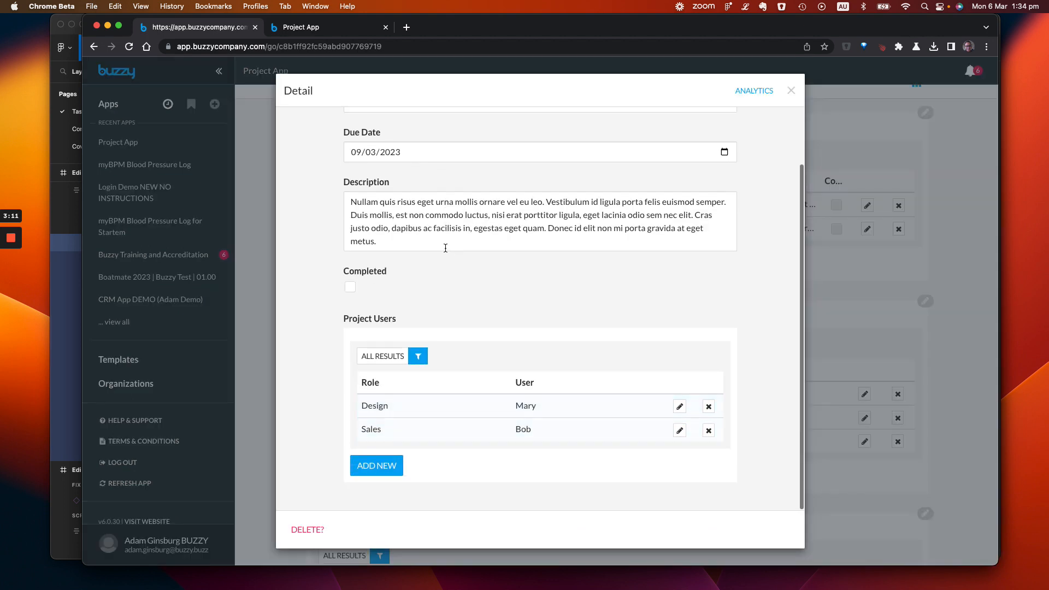
# View the Design entry under Project Users and its linked user details, and close all the record dialogs
pyautogui.click(459, 406)
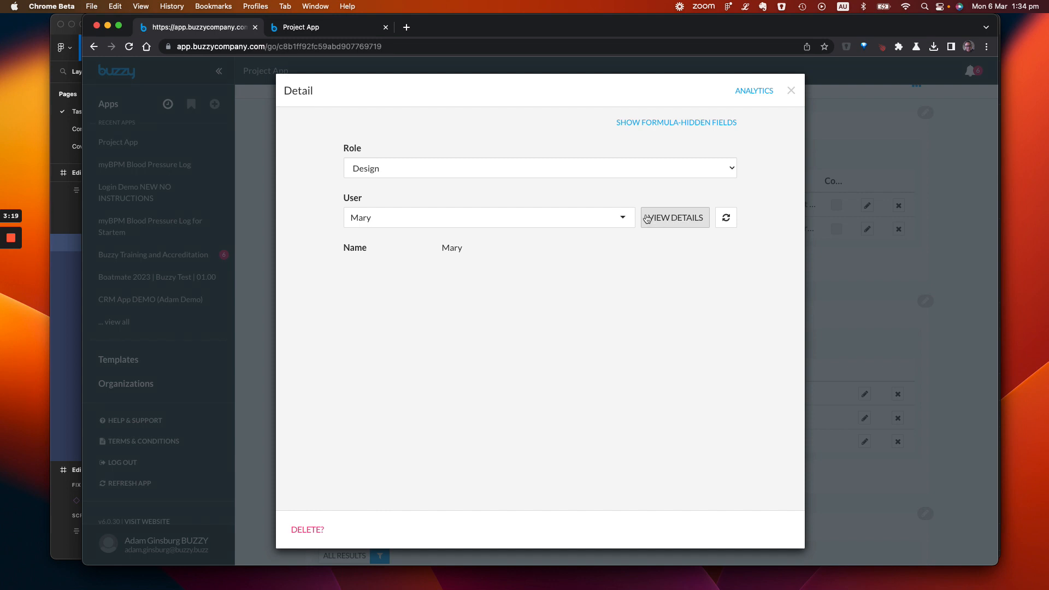
pyautogui.click(677, 218)
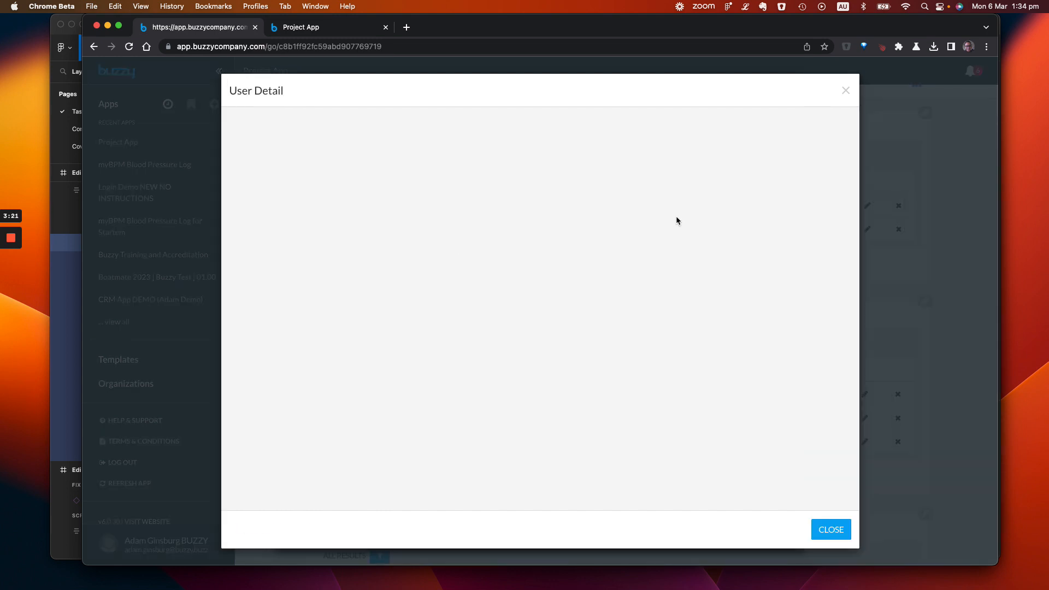
pyautogui.click(845, 89)
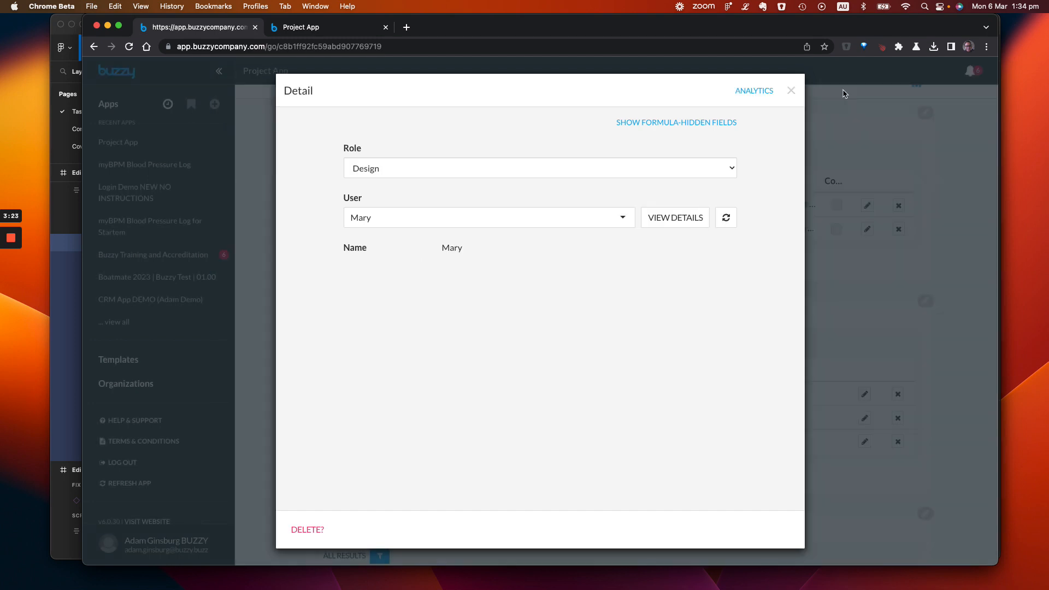
pyautogui.click(793, 90)
pyautogui.click(794, 91)
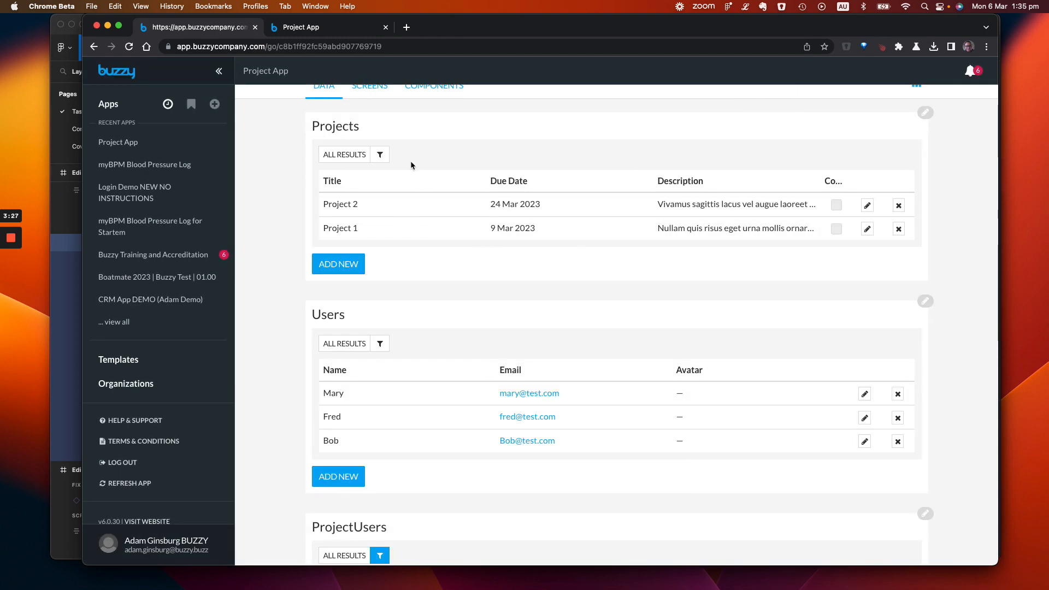
# Switch to Figma and look over the Edit Project screen, from its form fields to the Project Users section
pyautogui.press('super+Tab')
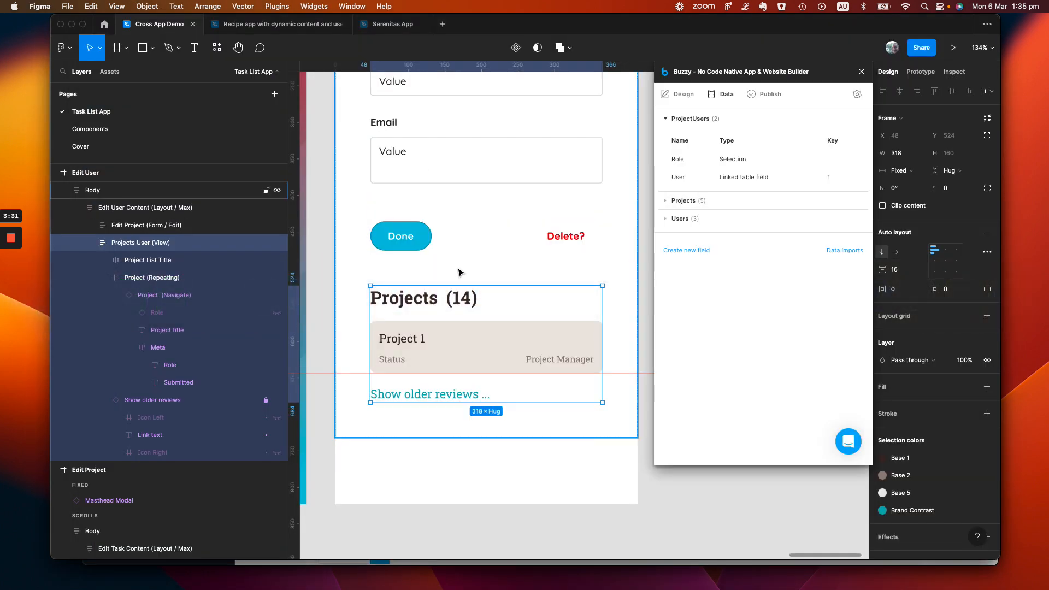
pyautogui.scroll(5, 460, 272)
pyautogui.hscroll(-3, 459, 272)
pyautogui.click(436, 283)
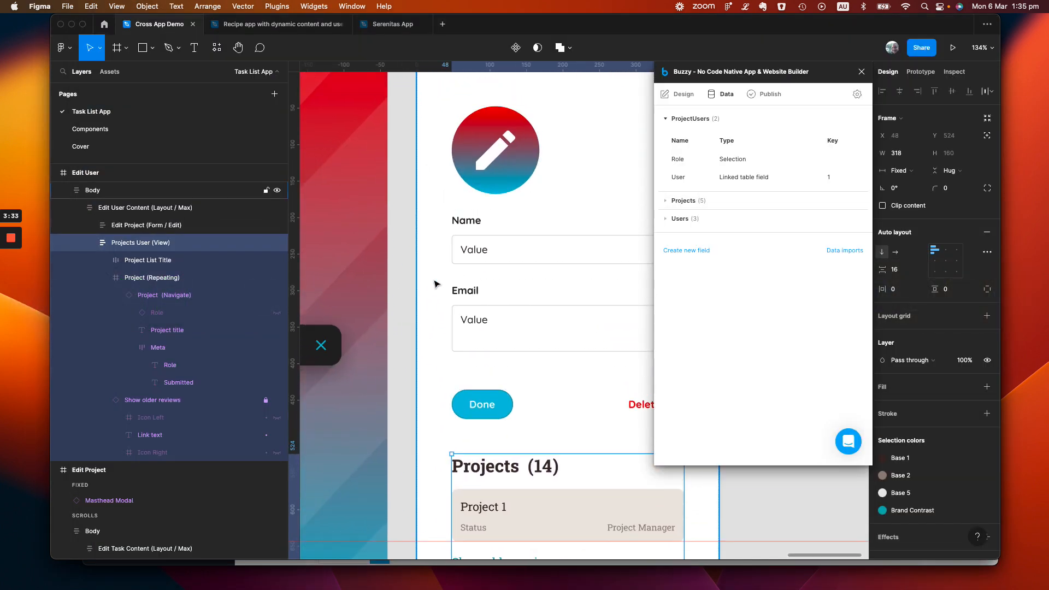
pyautogui.click(403, 287)
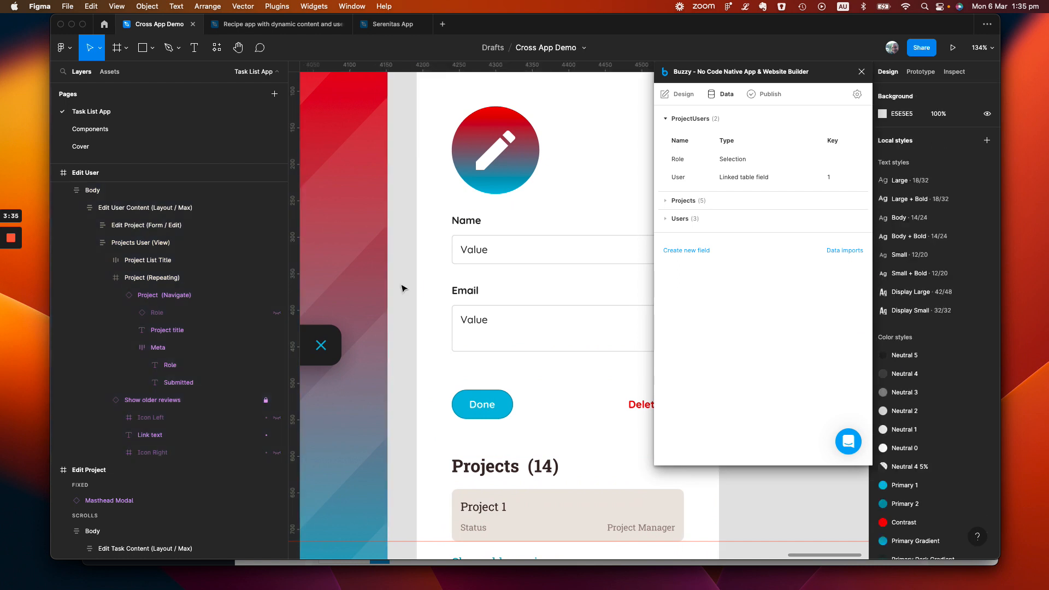
pyautogui.hscroll(-20, 398, 216)
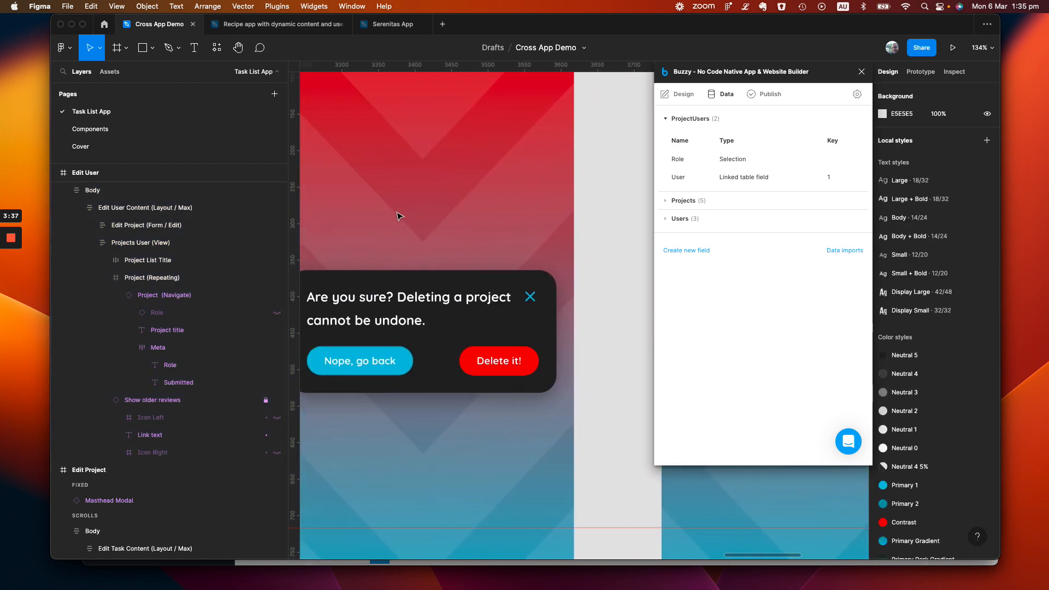
pyautogui.scroll(-5, 397, 217)
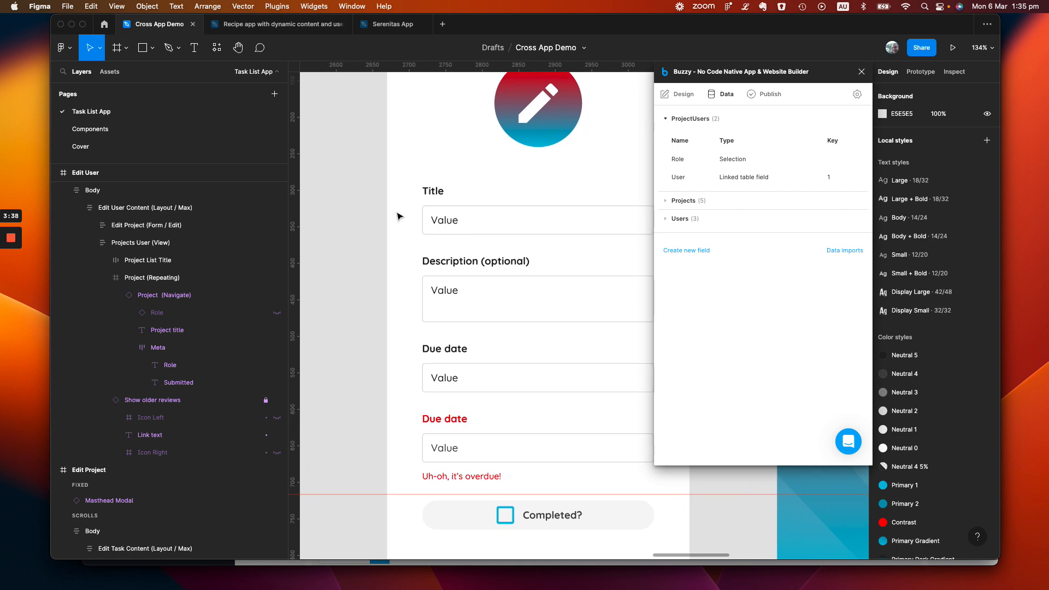
pyautogui.scroll(-5, 398, 217)
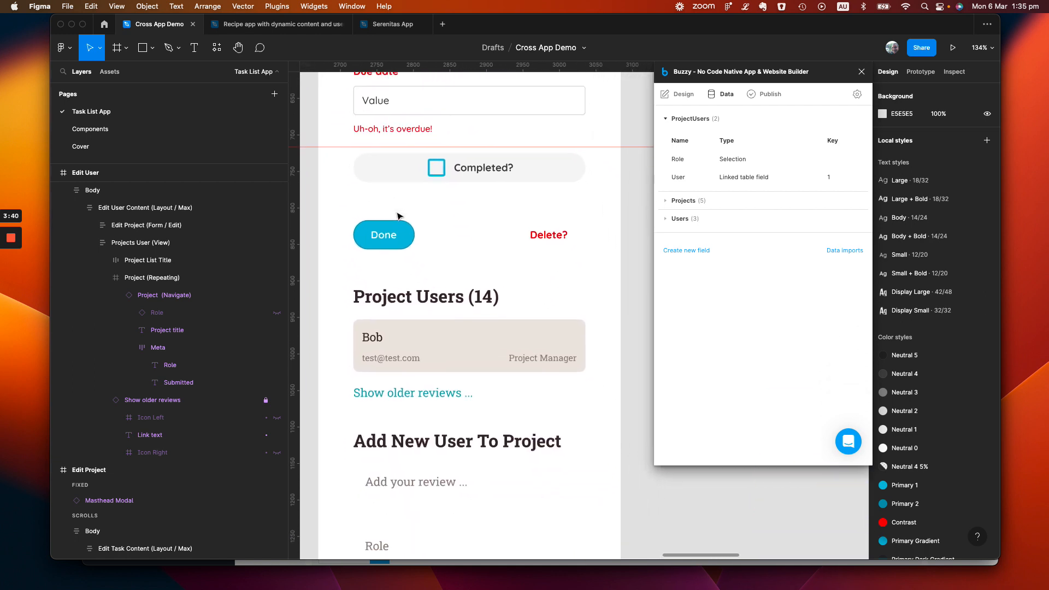
pyautogui.scroll(10, 398, 217)
pyautogui.scroll(-10, 398, 217)
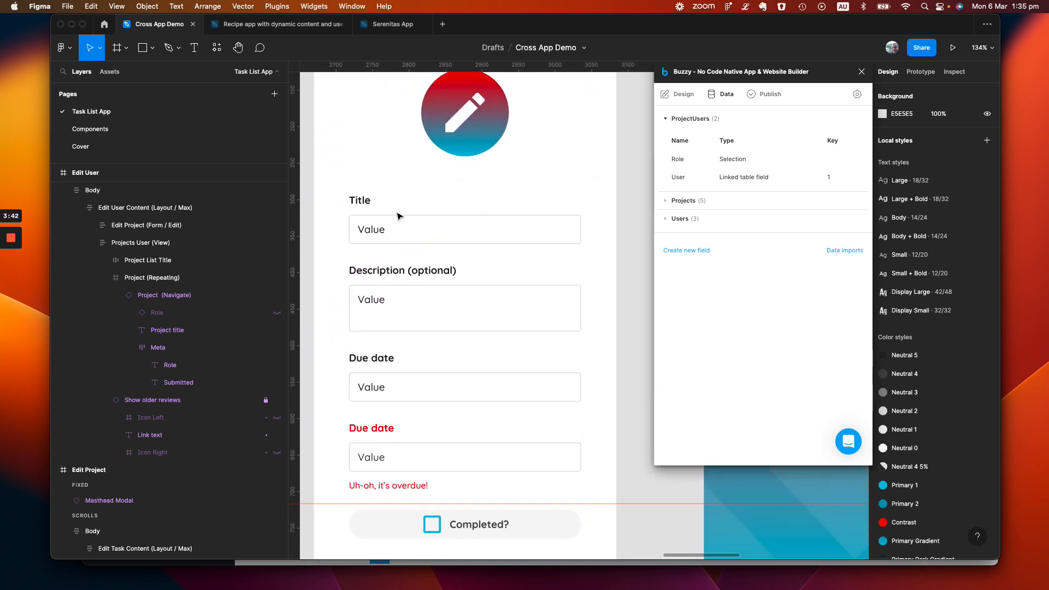
# Select the Project Users frame on the Edit Project screen and show its Buzzy design settings
pyautogui.click(391, 300)
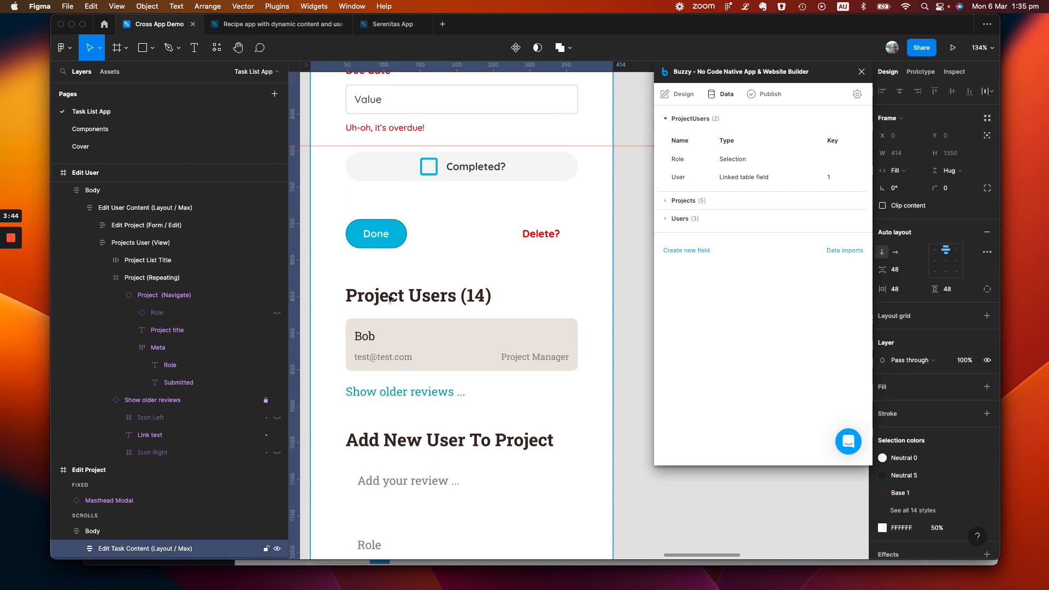
pyautogui.click(391, 299)
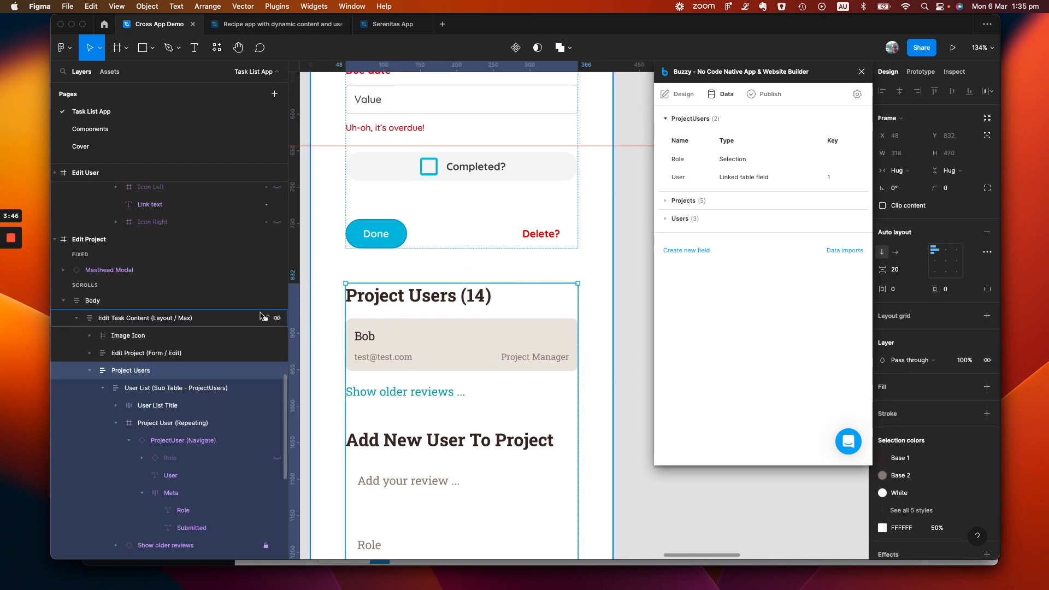
pyautogui.scroll(-3, 156, 390)
pyautogui.scroll(-3, 156, 390)
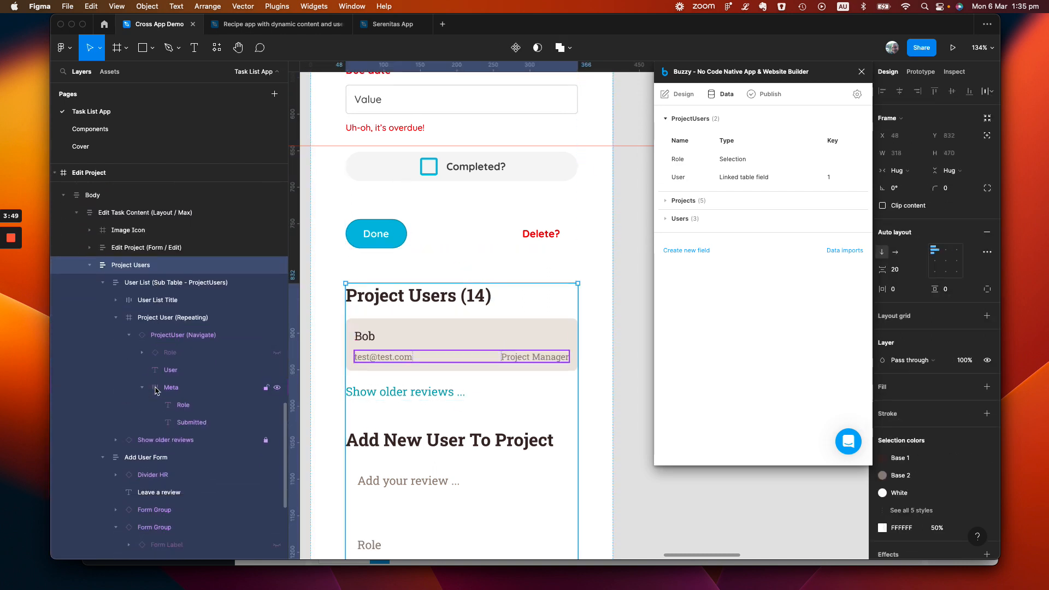
pyautogui.click(688, 96)
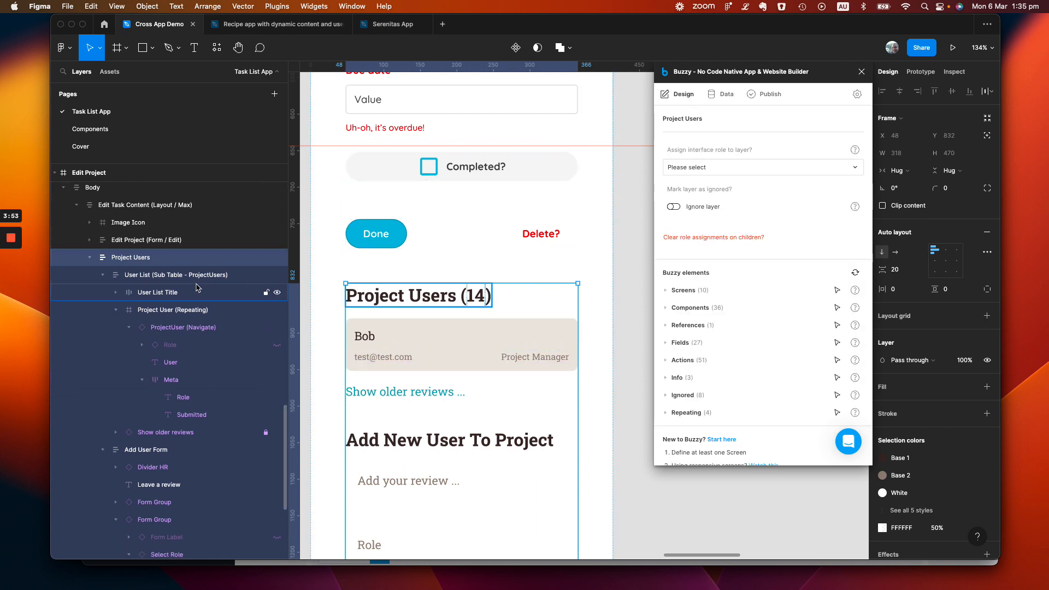
# Examine the User List (Sub Table - ProjectUsers) layer's settings and the fields available for assignment
pyautogui.click(160, 280)
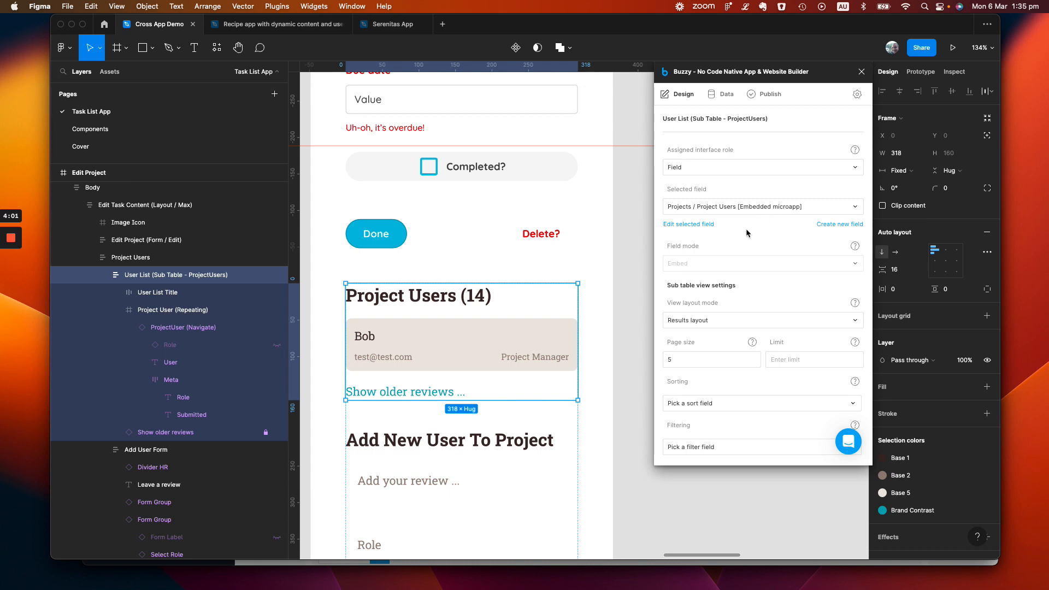
pyautogui.scroll(-1, 737, 254)
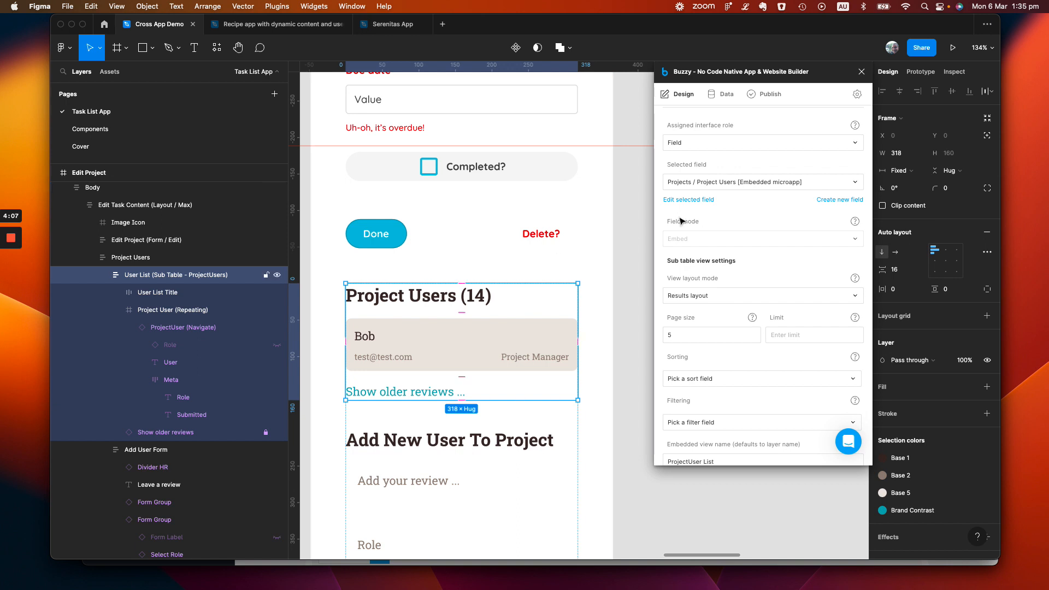
pyautogui.click(784, 184)
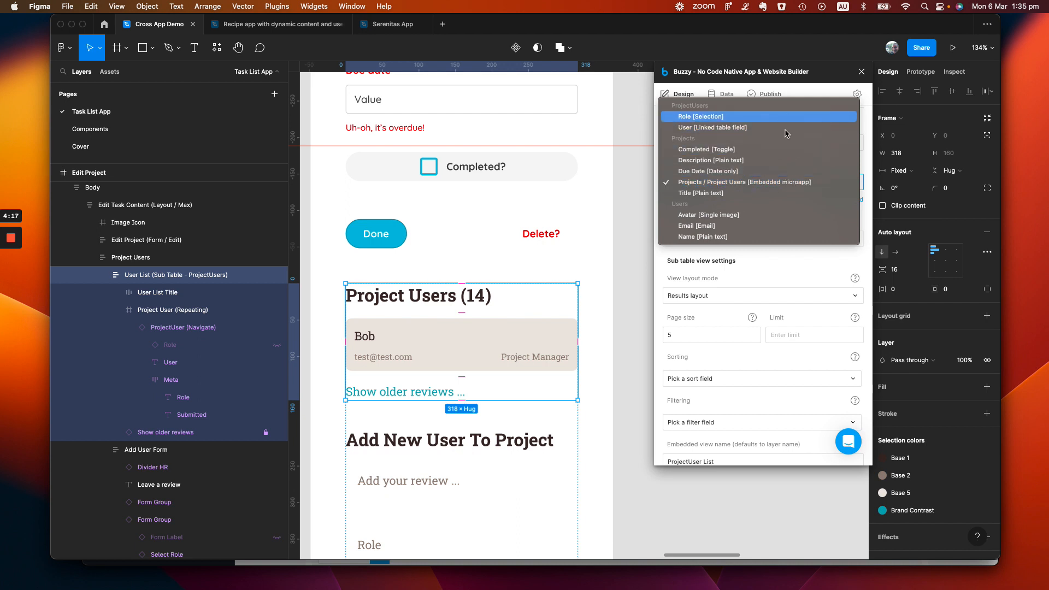
pyautogui.click(827, 275)
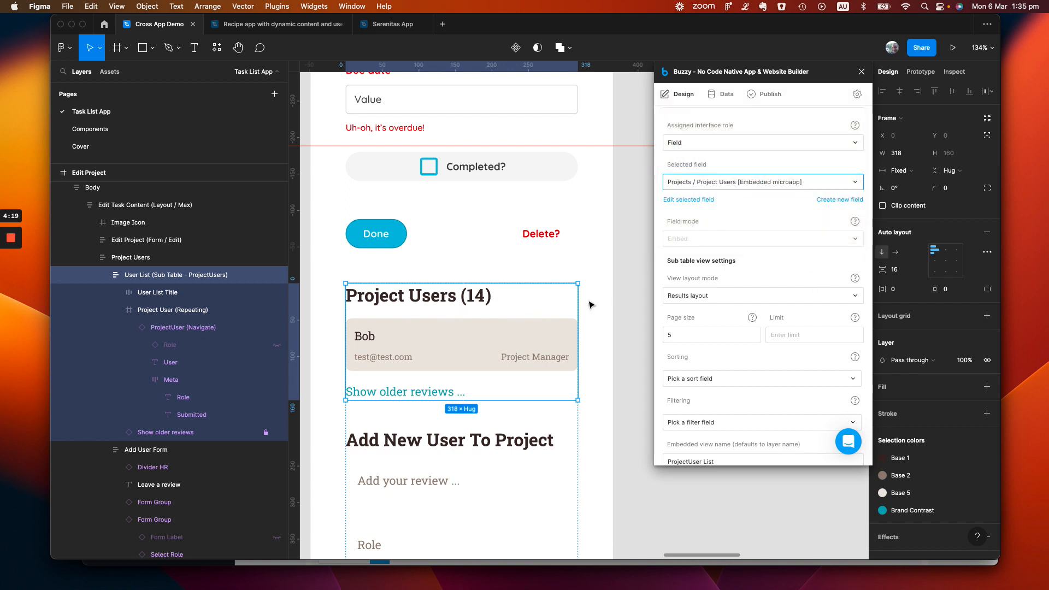
# Inspect the repeating setting of the Project User card and the fields assigned to its role, email and name texts
pyautogui.click(396, 353)
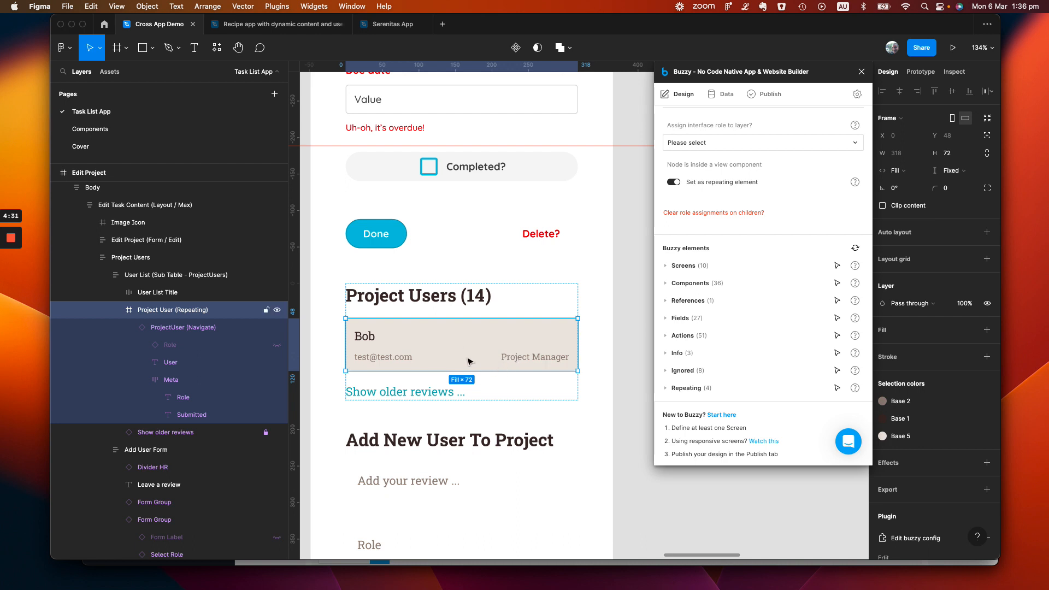
pyautogui.doubleClick(526, 361)
pyautogui.doubleClick(525, 362)
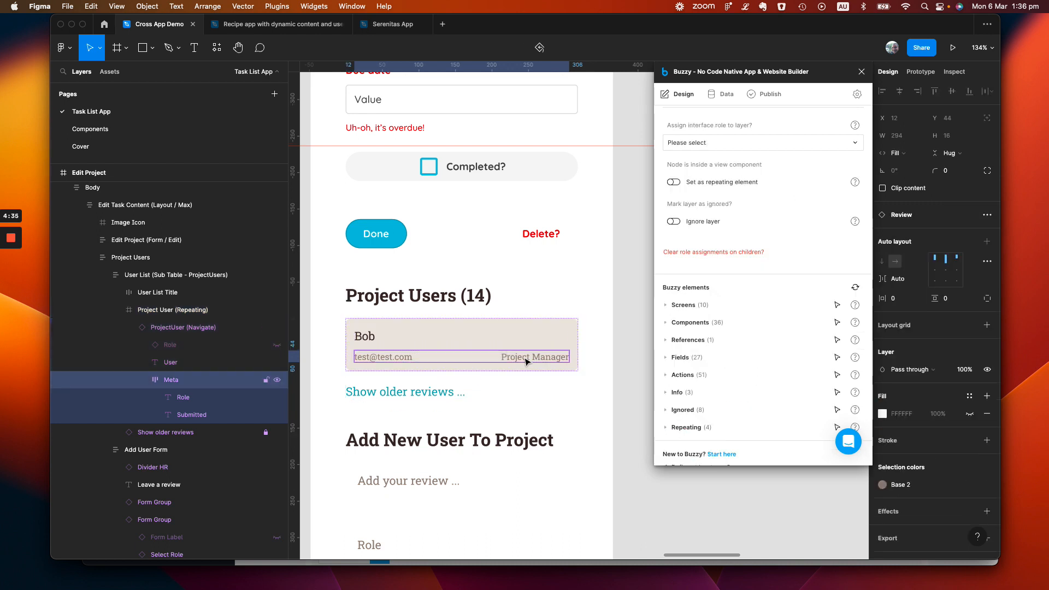
pyautogui.doubleClick(525, 362)
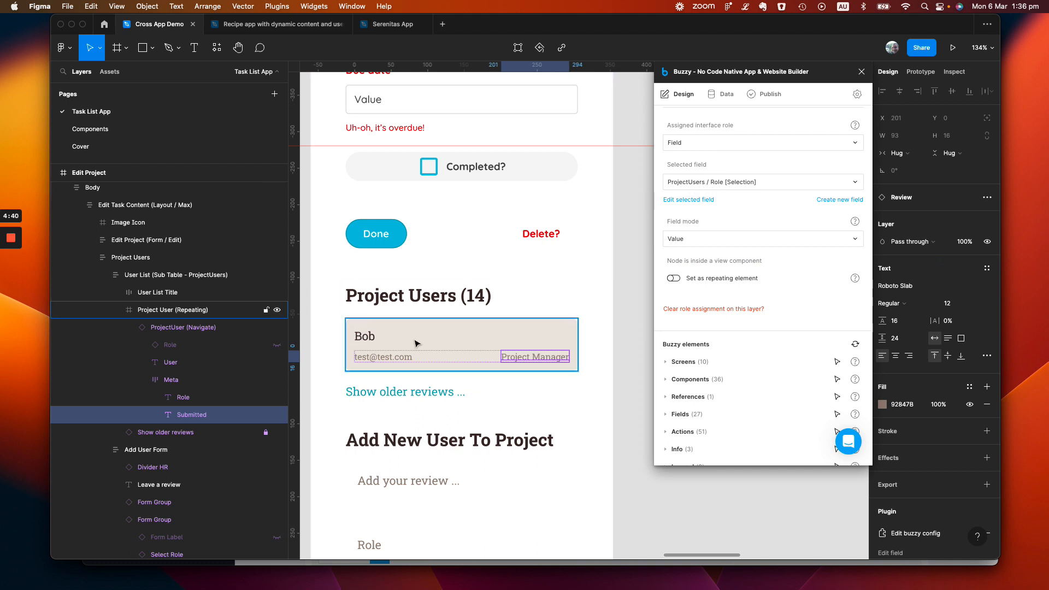
pyautogui.doubleClick(392, 356)
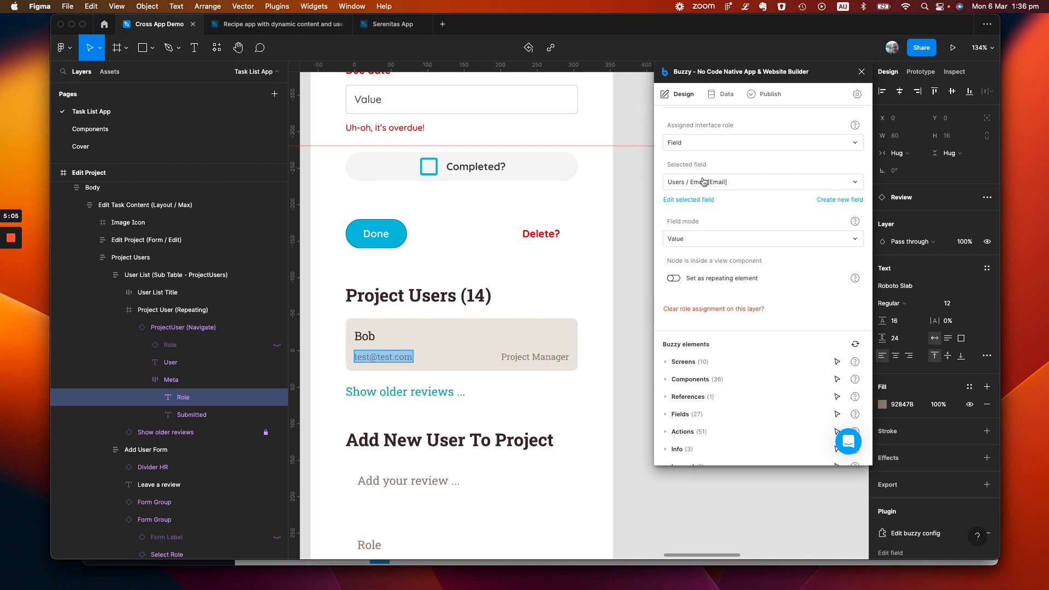
pyautogui.click(363, 342)
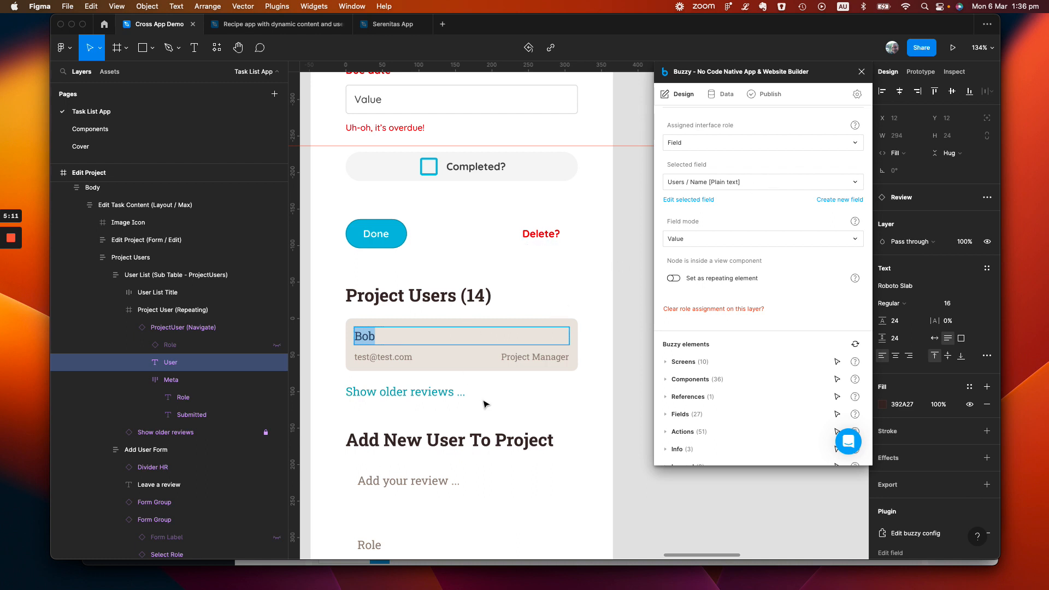
pyautogui.click(501, 394)
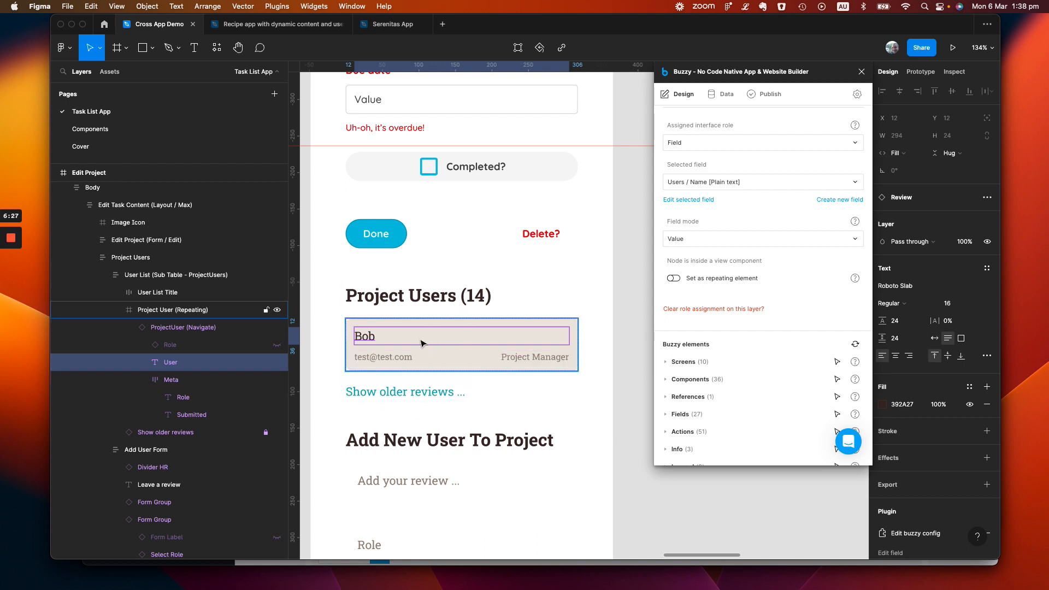
# Review the ProjectUser (Navigate) layer's action, including its options for passing data and selecting the linked table field
pyautogui.click(199, 328)
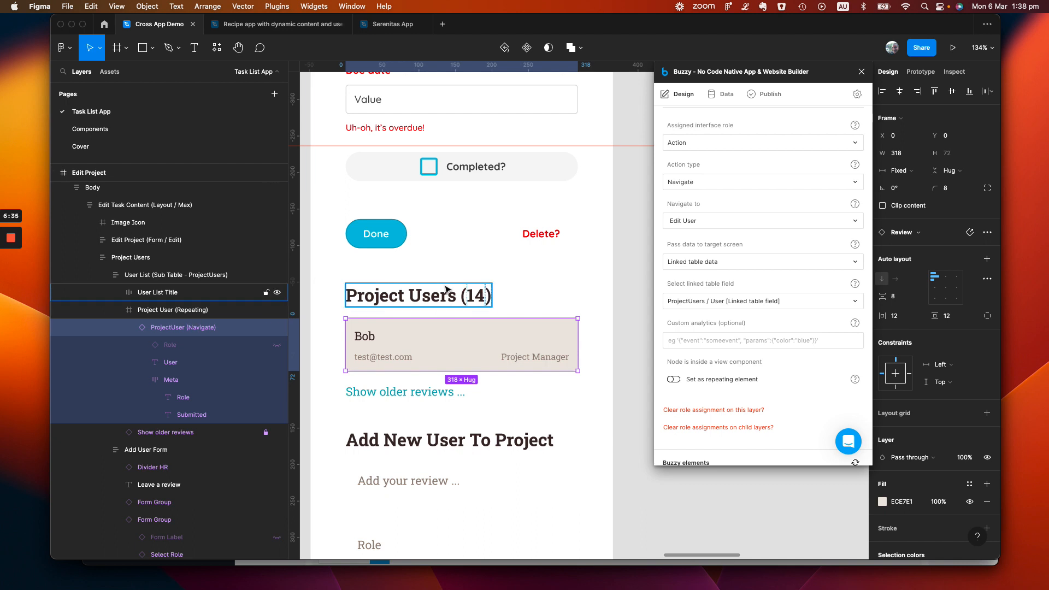
pyautogui.click(717, 263)
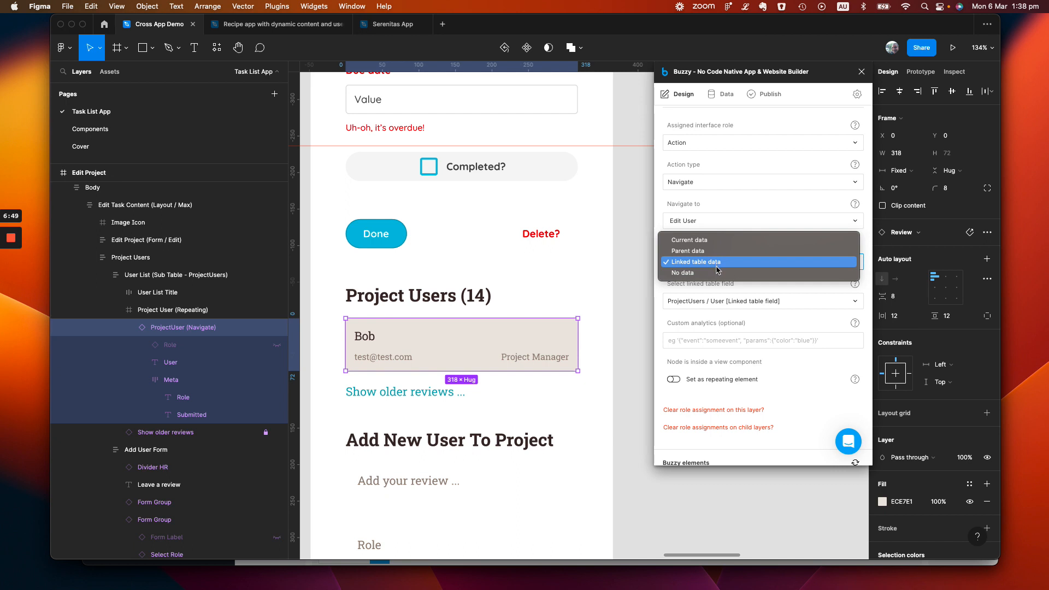
pyautogui.click(786, 293)
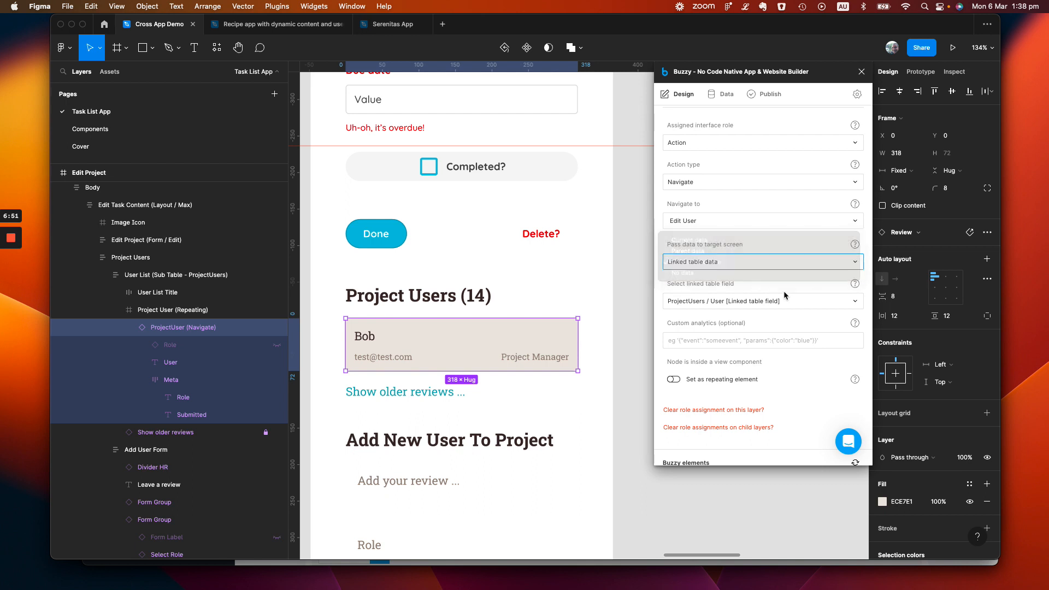
pyautogui.click(771, 305)
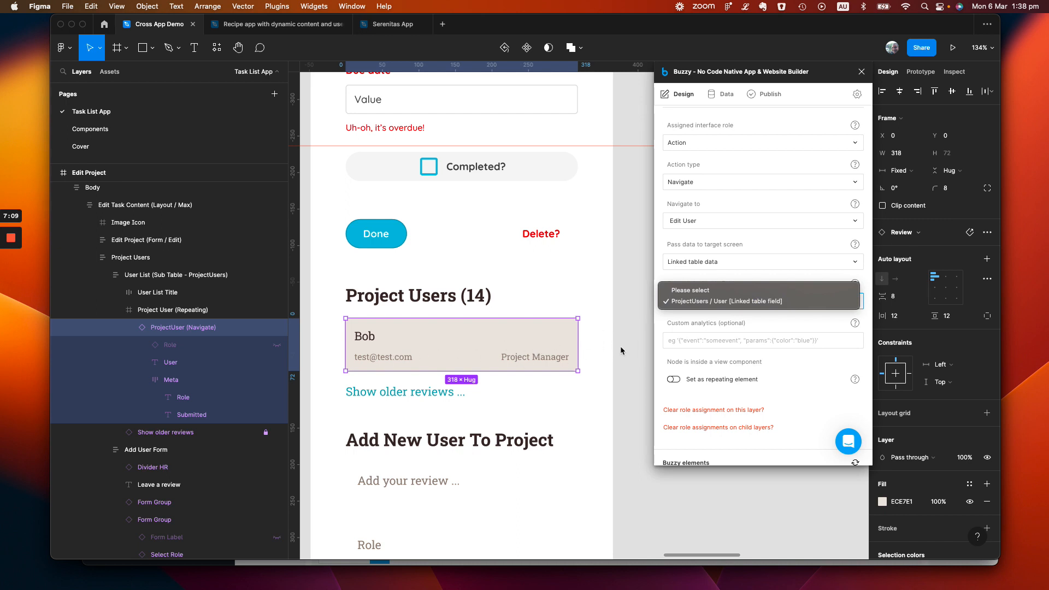
pyautogui.click(600, 350)
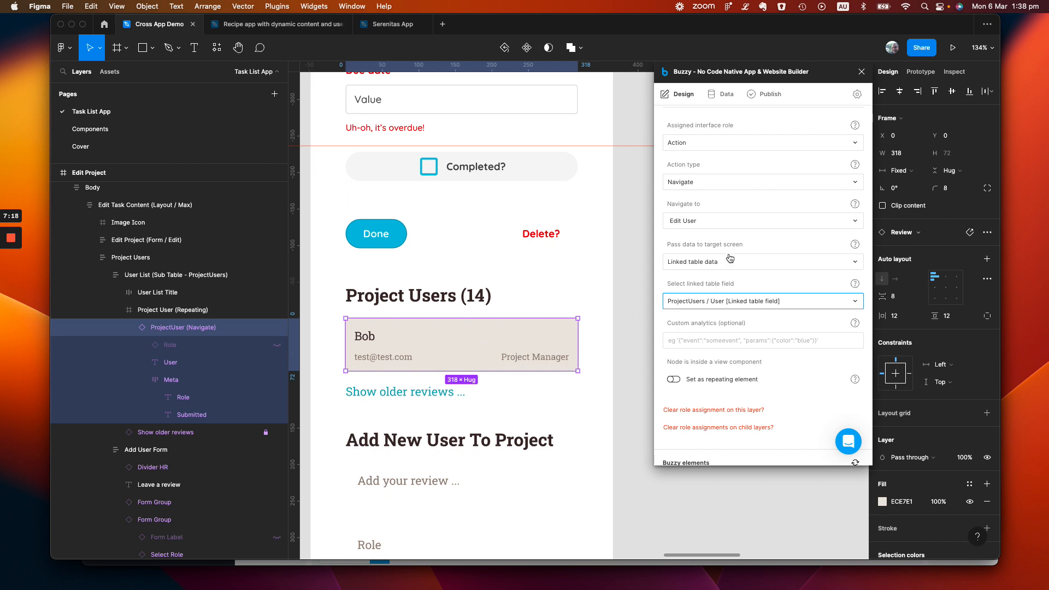
# Recheck the User List, Project User (Repeating) and ProjectUser (Navigate) layers in turn, including the navigation target options
pyautogui.click(185, 279)
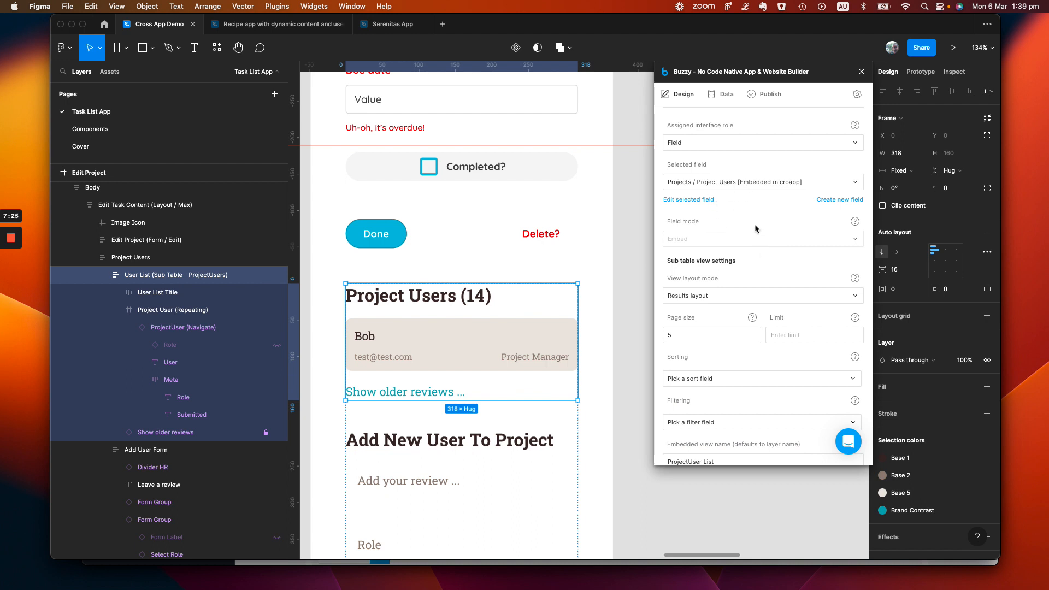
pyautogui.click(176, 310)
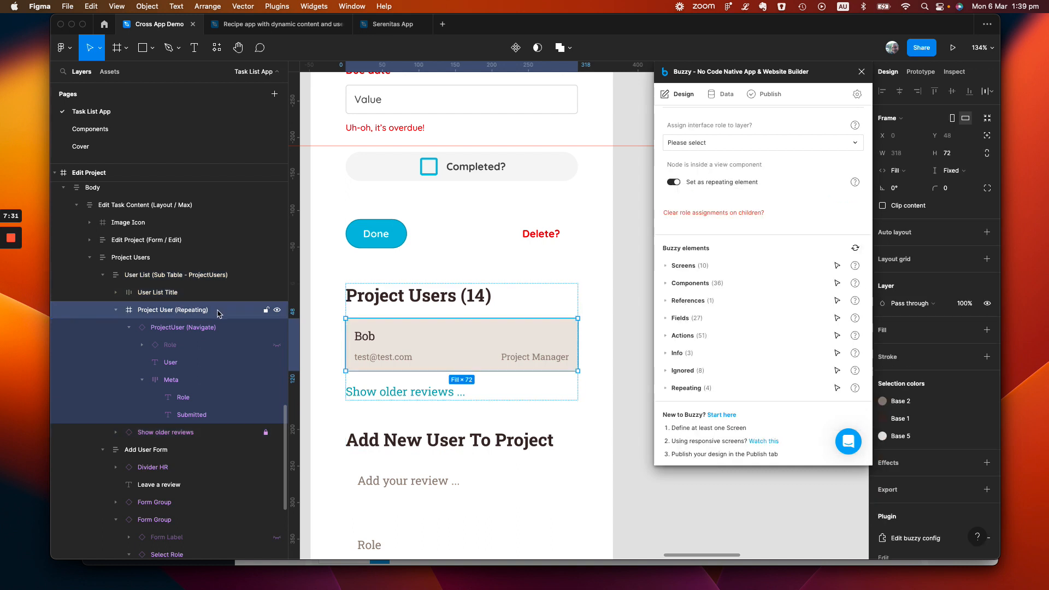
pyautogui.click(207, 328)
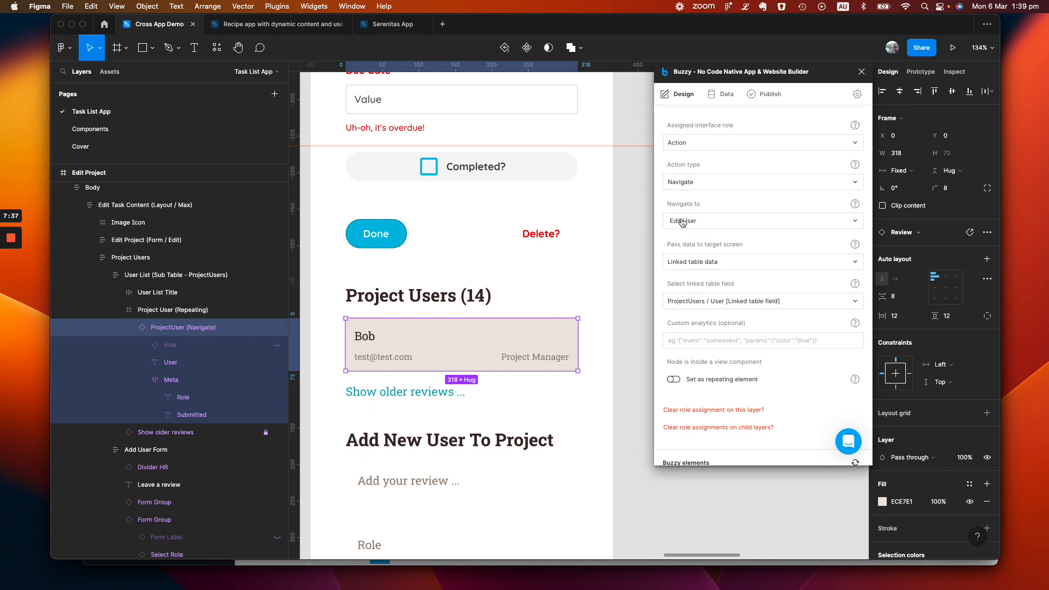
pyautogui.click(713, 221)
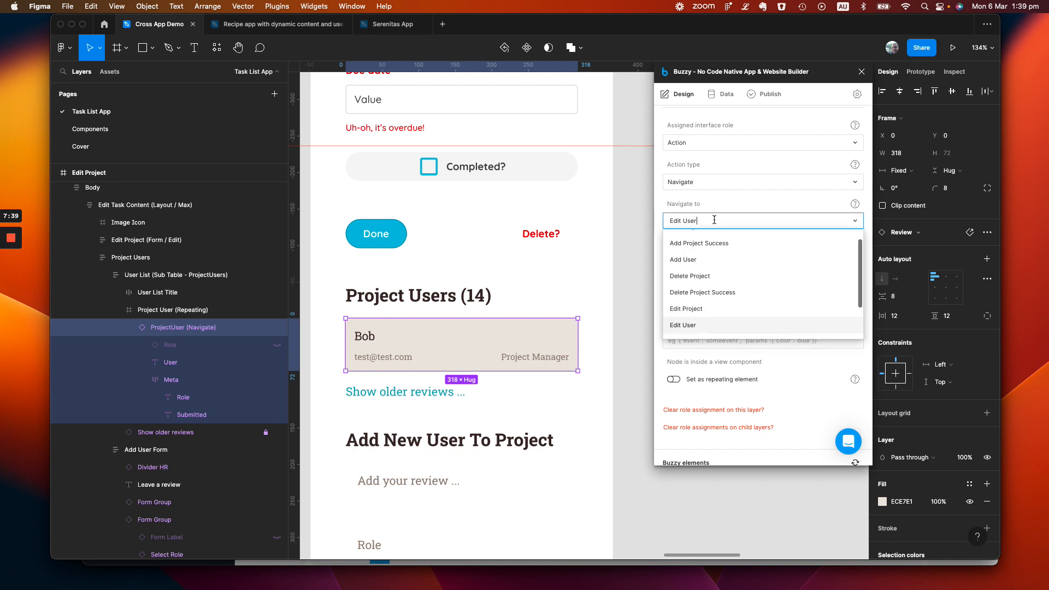
pyautogui.click(743, 198)
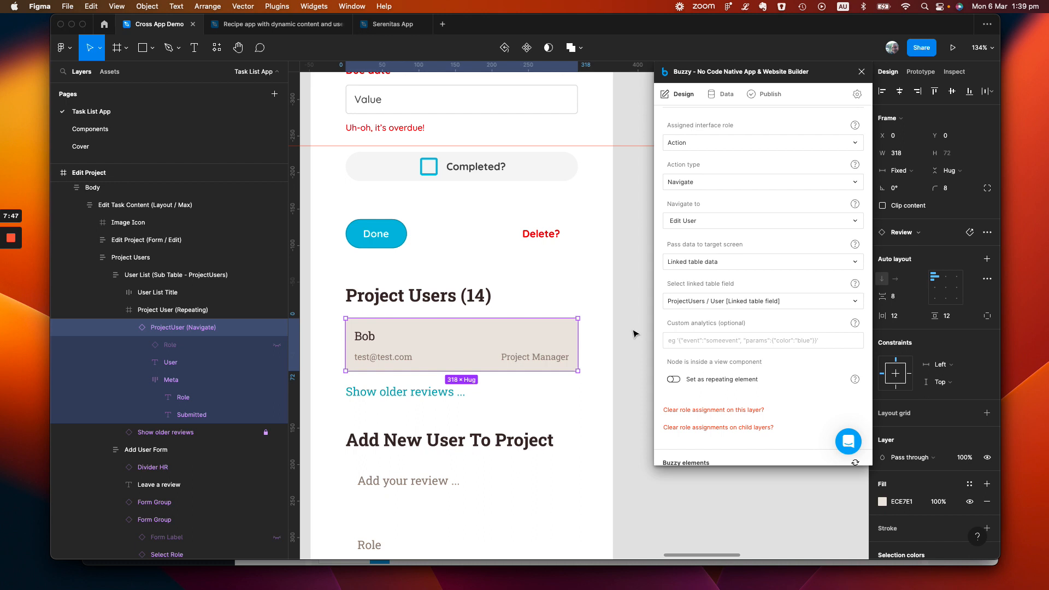
# Go to the Edit User screen and select the Project (Repeating) layer in its Projects list to view its settings
pyautogui.hscroll(15, 634, 333)
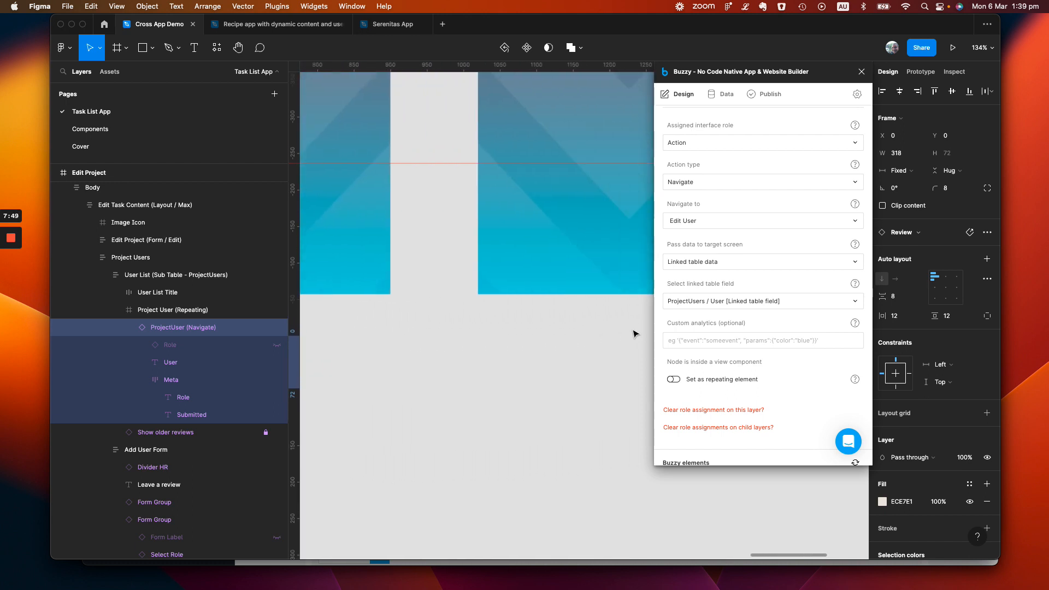
pyautogui.hscroll(15, 635, 334)
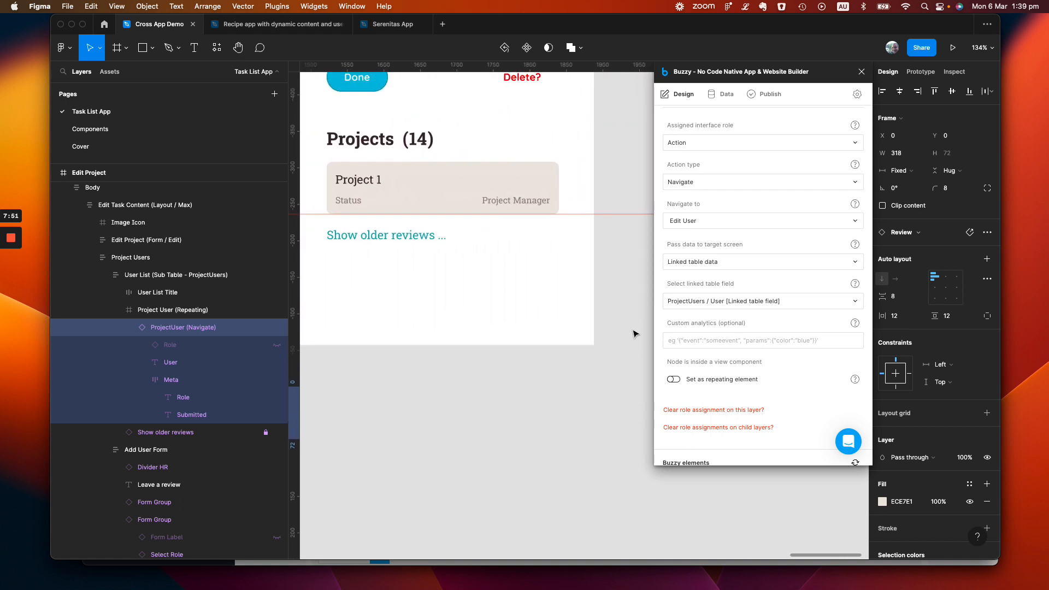
pyautogui.scroll(5, 634, 333)
pyautogui.hscroll(-3, 634, 333)
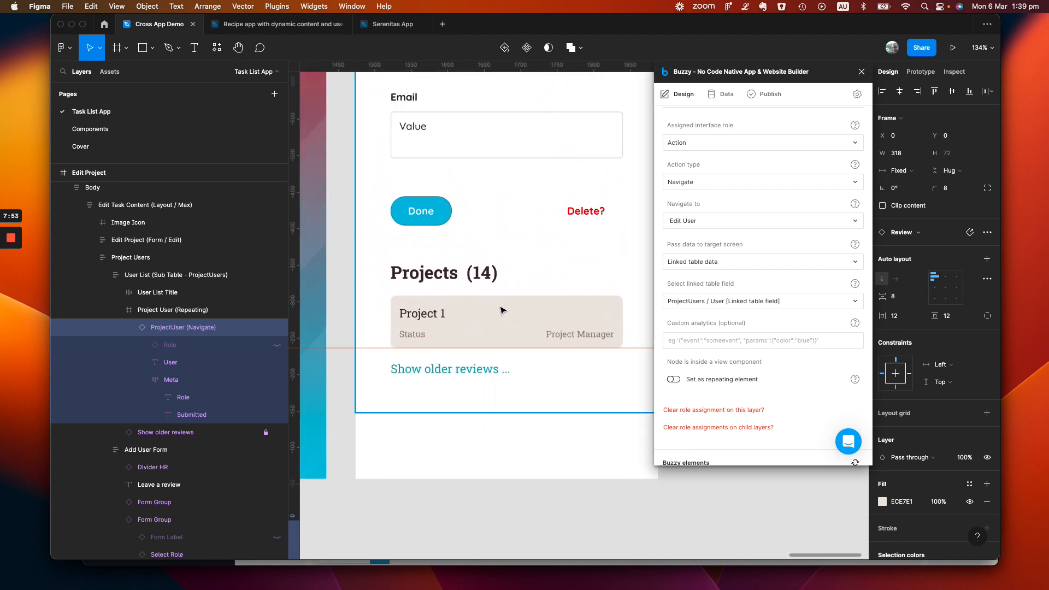
pyautogui.click(500, 310)
pyautogui.doubleClick(501, 311)
pyautogui.doubleClick(501, 310)
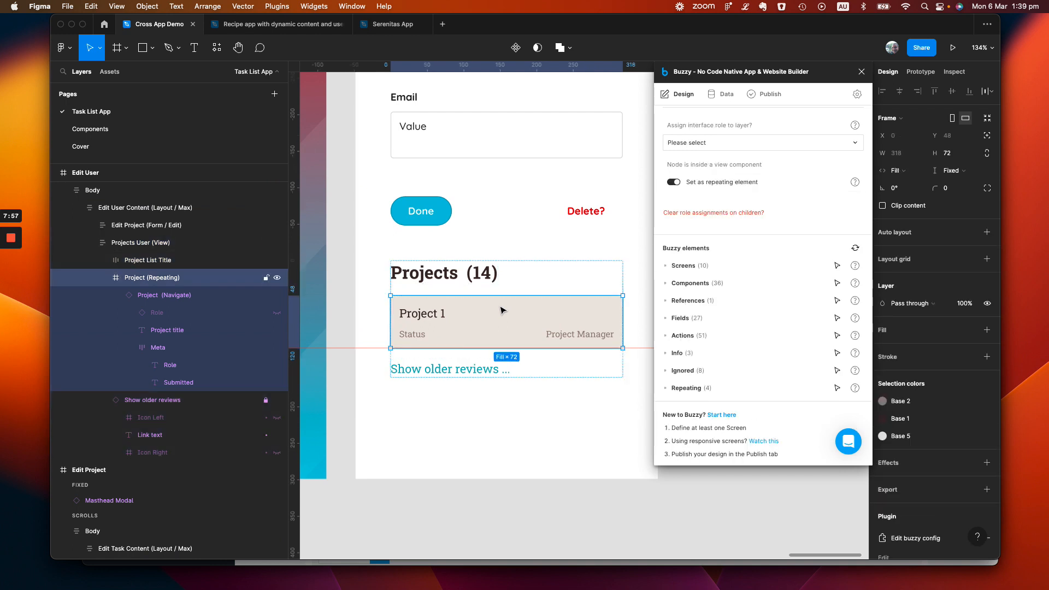
# Inspect the Projects User (View) layer on the Edit User screen, including its data table options
pyautogui.scroll(10, 501, 311)
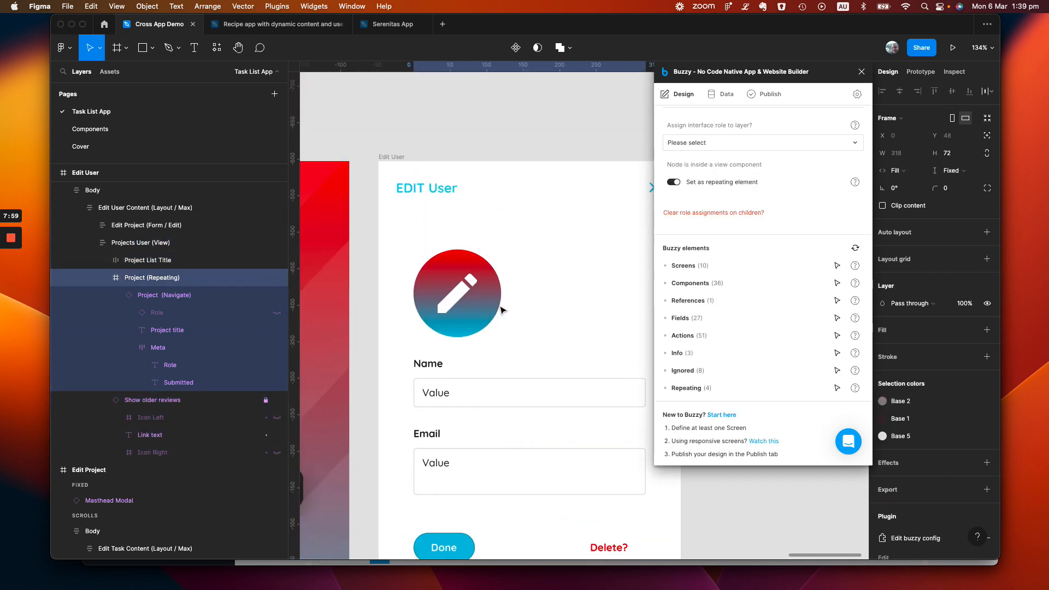
pyautogui.scroll(-10, 500, 310)
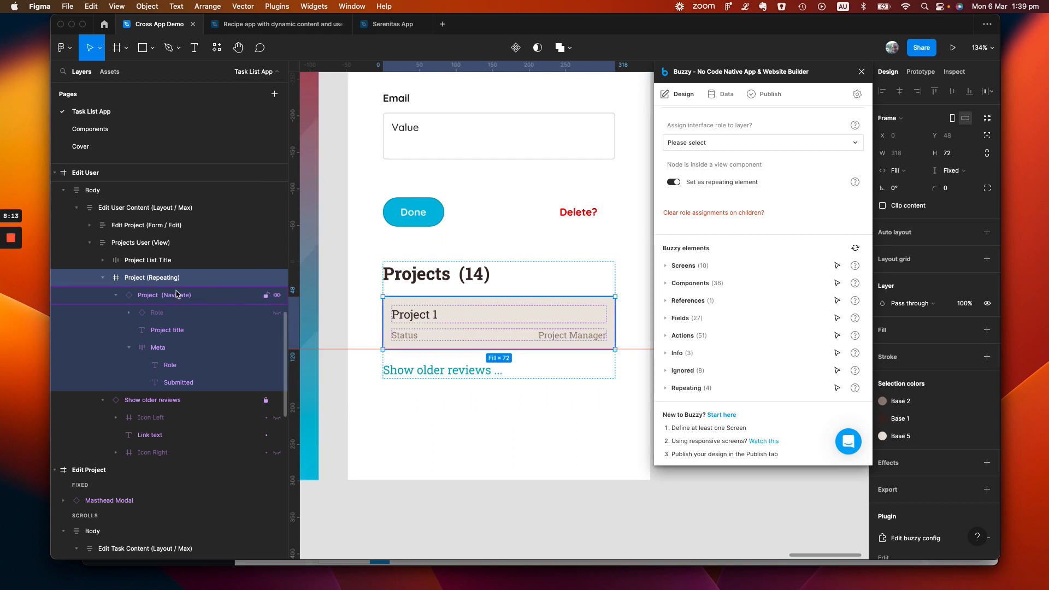
pyautogui.click(146, 246)
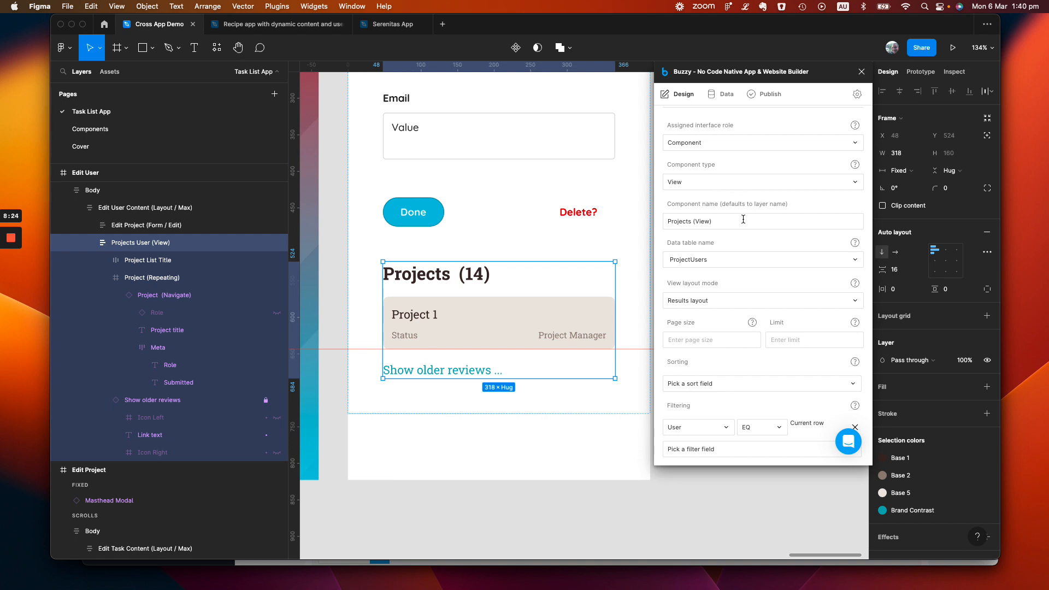
pyautogui.click(739, 260)
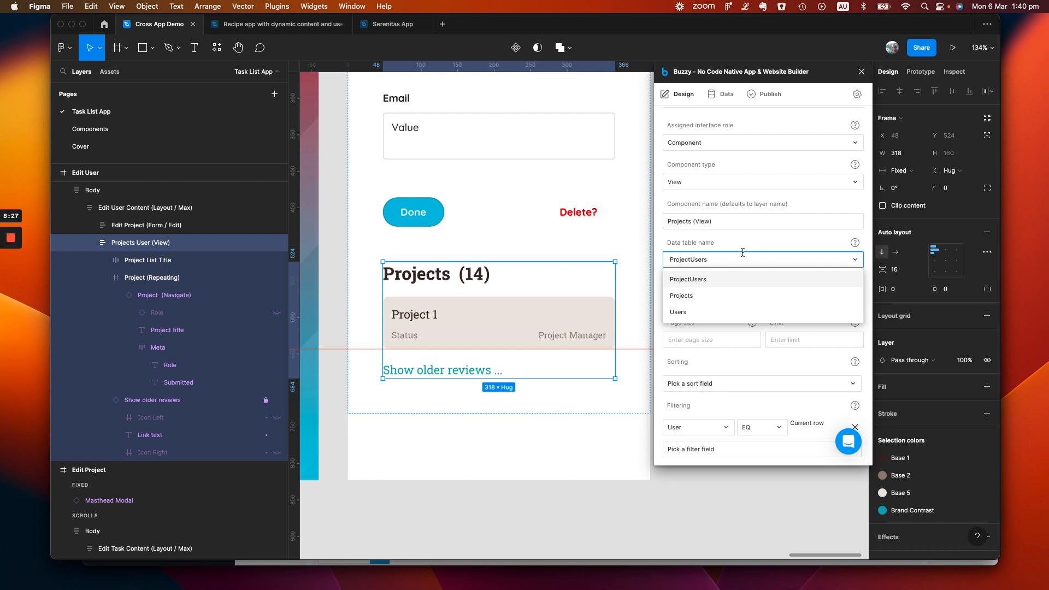
pyautogui.click(759, 238)
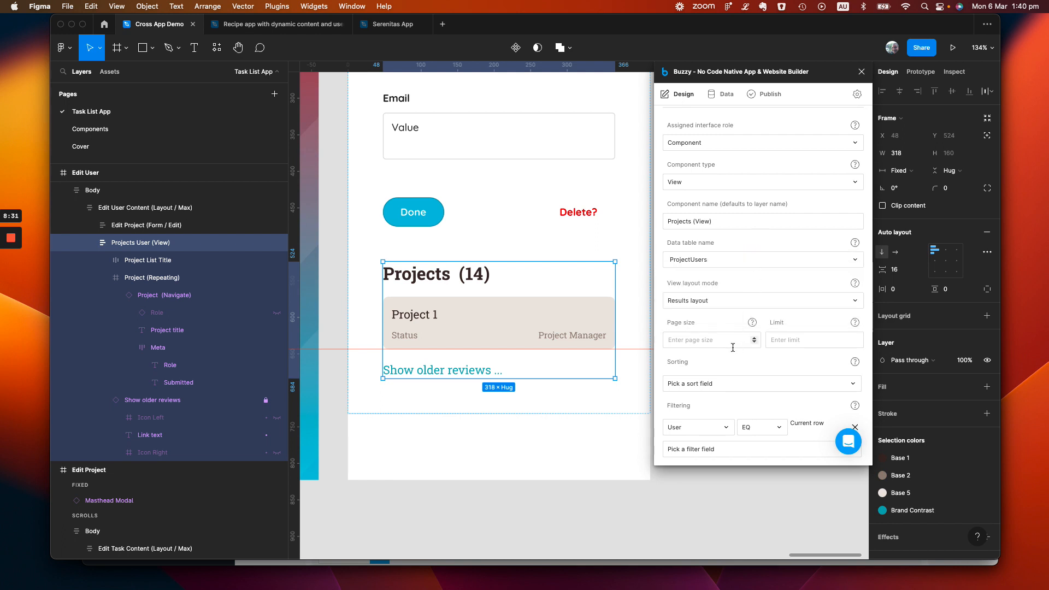
# Review the Projects User (View) layer's filter field options and compare them with the Edit User screen's content
pyautogui.scroll(-5, 733, 348)
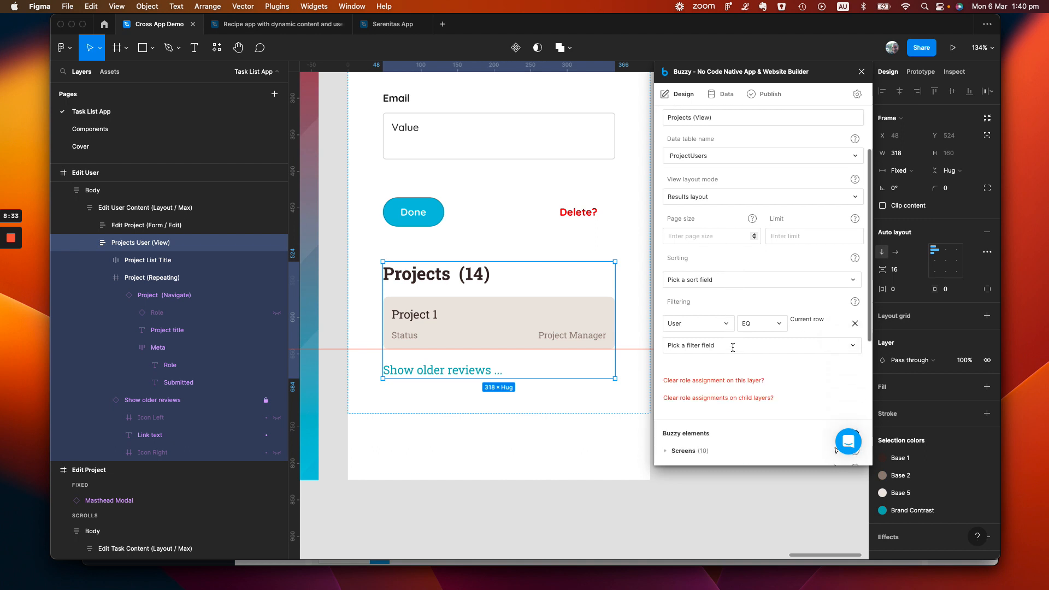
pyautogui.click(725, 280)
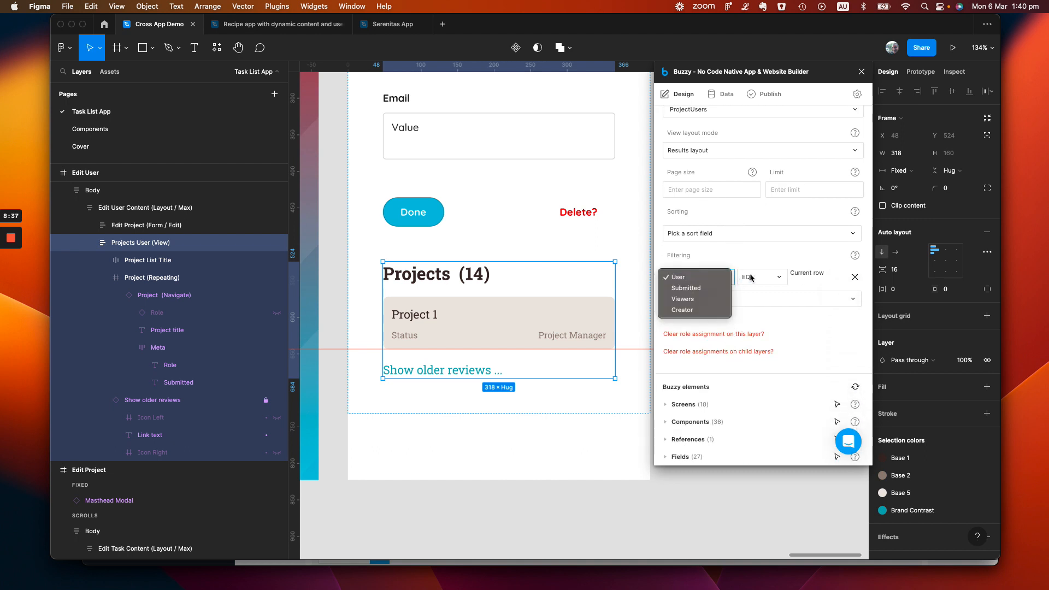
pyautogui.click(770, 260)
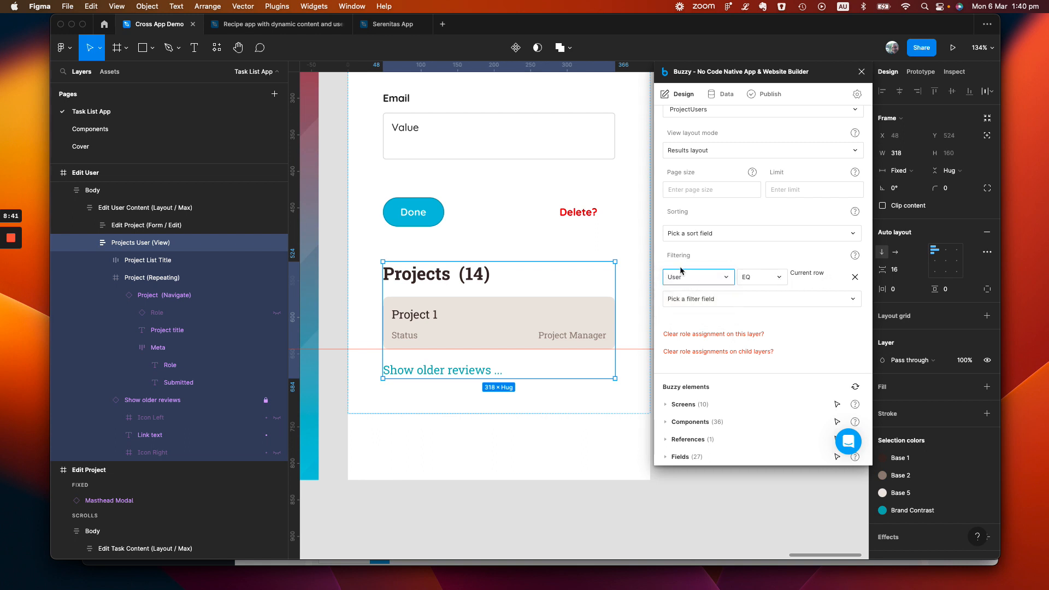
pyautogui.scroll(10, 563, 226)
pyautogui.scroll(2, 562, 226)
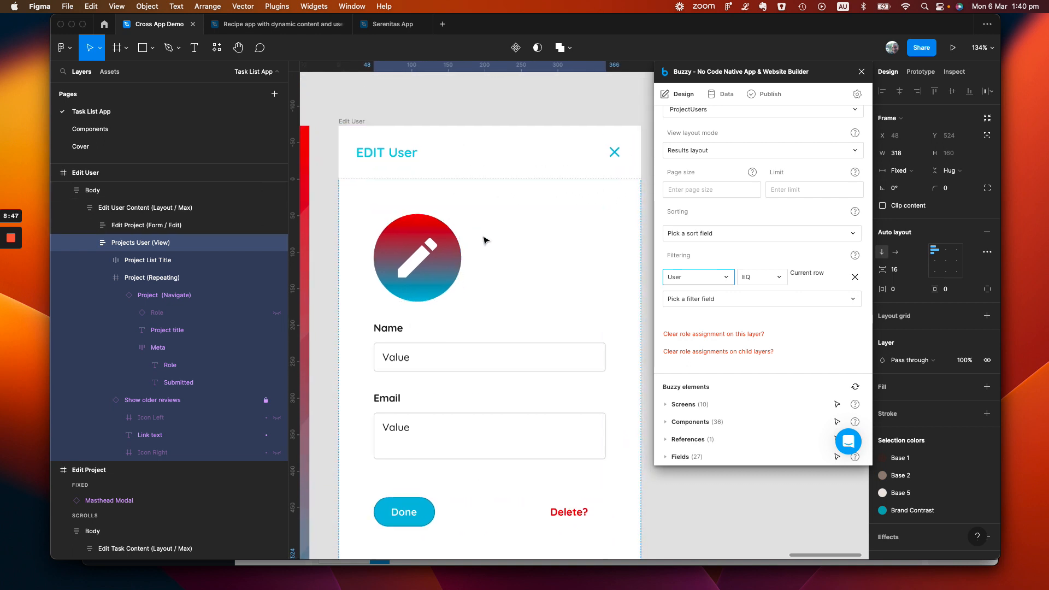
pyautogui.scroll(-15, 486, 240)
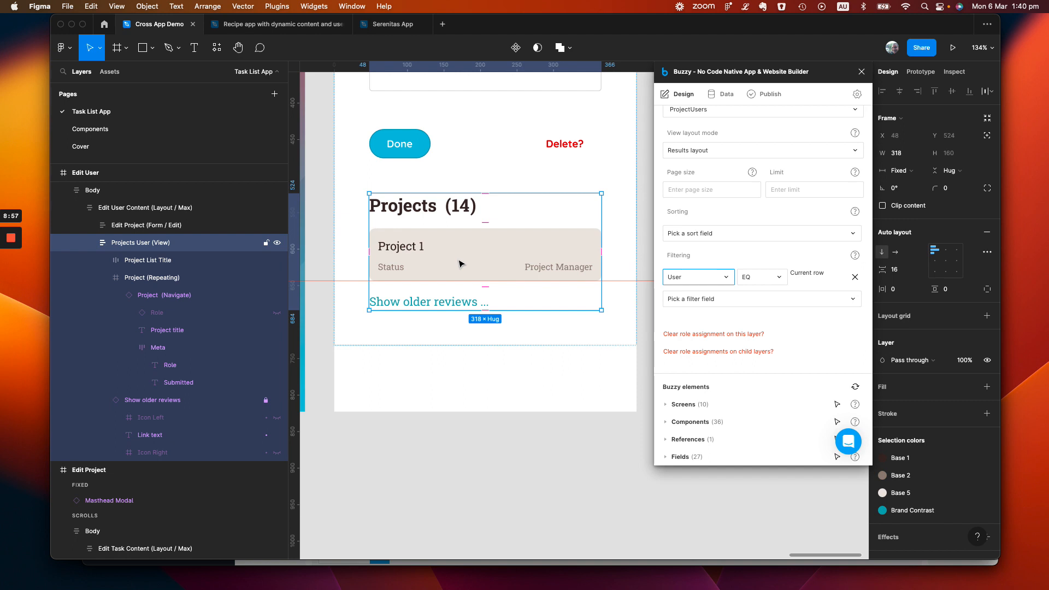
# Check the Project (Repeating) layer and its Project (Navigate) child's action, including the options for passing data to the target screen
pyautogui.doubleClick(459, 264)
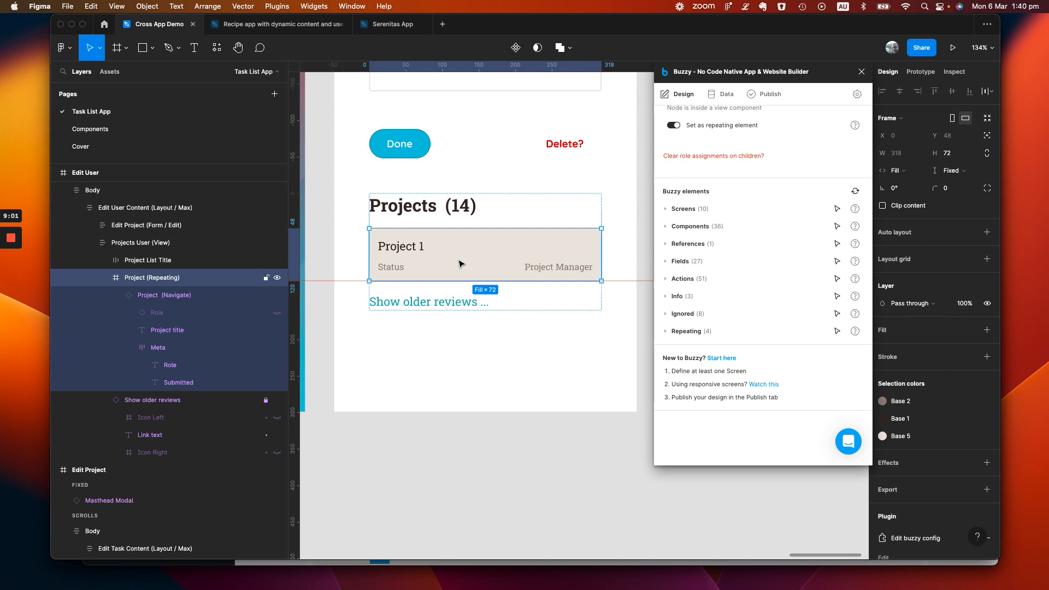
pyautogui.click(180, 299)
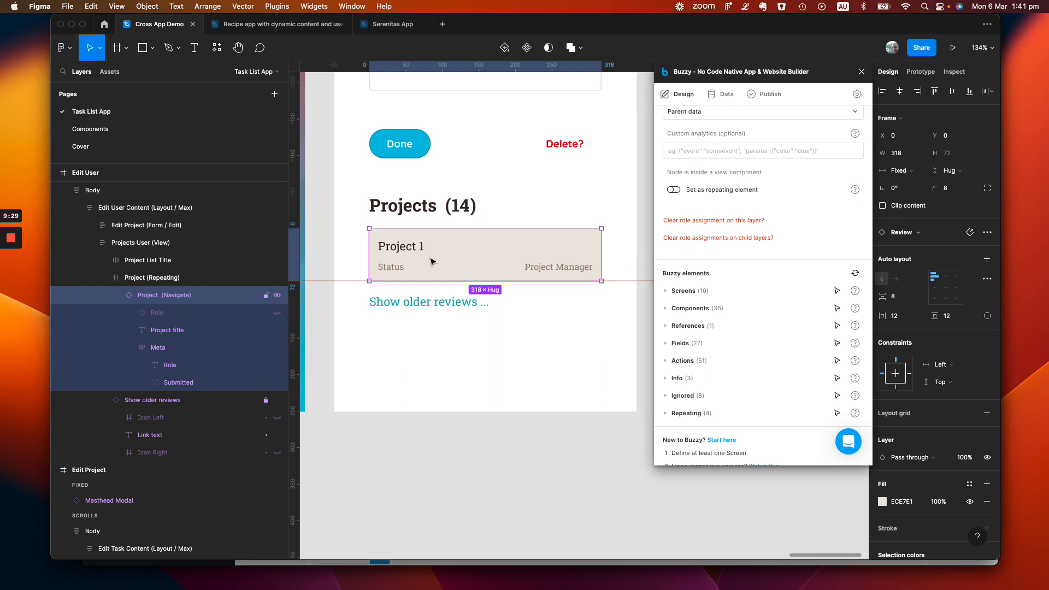
pyautogui.scroll(3, 706, 188)
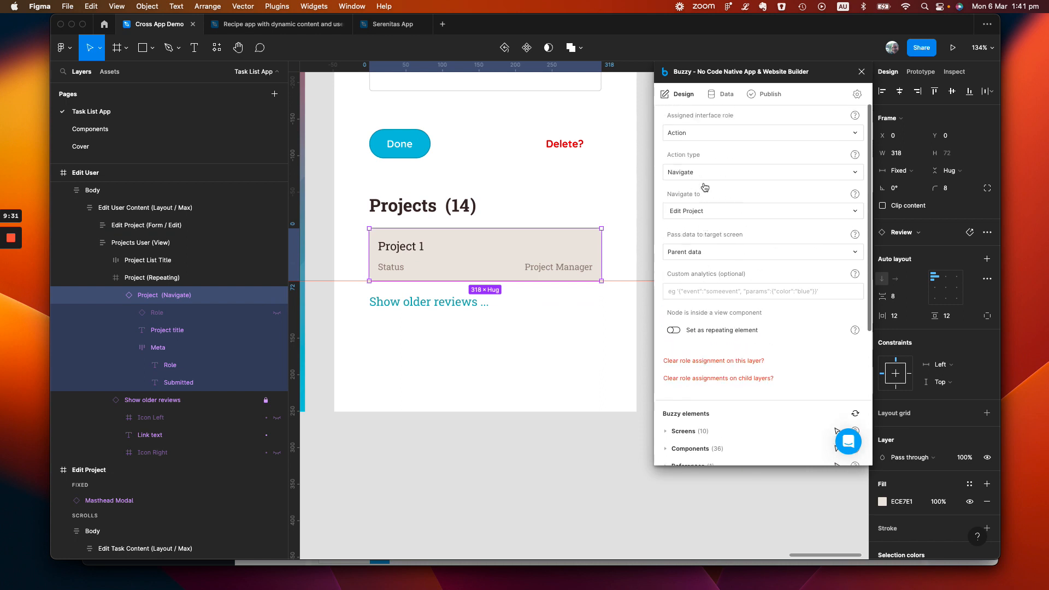
pyautogui.scroll(2, 705, 188)
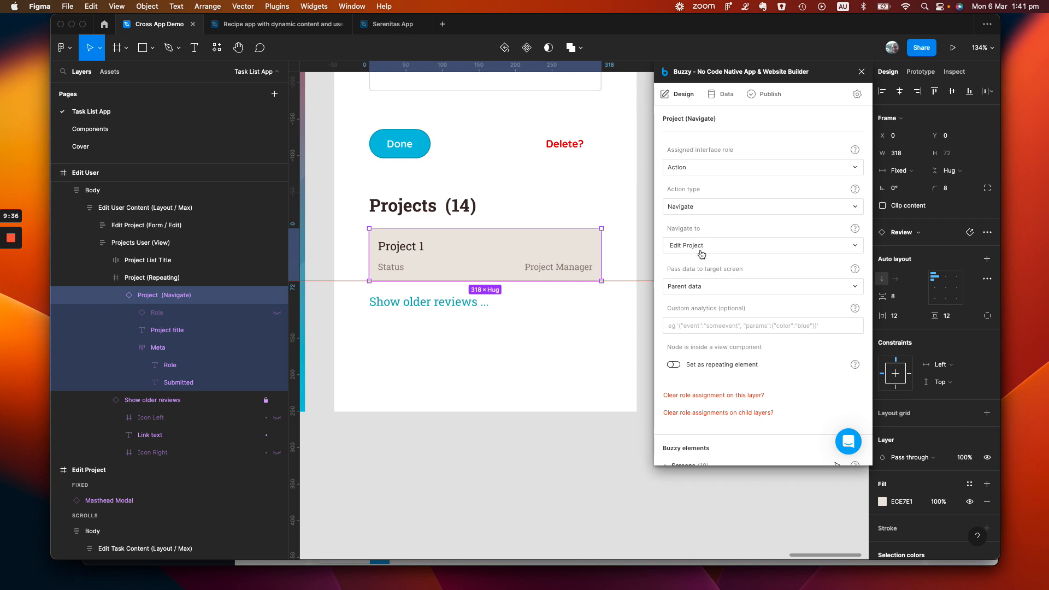
pyautogui.click(712, 287)
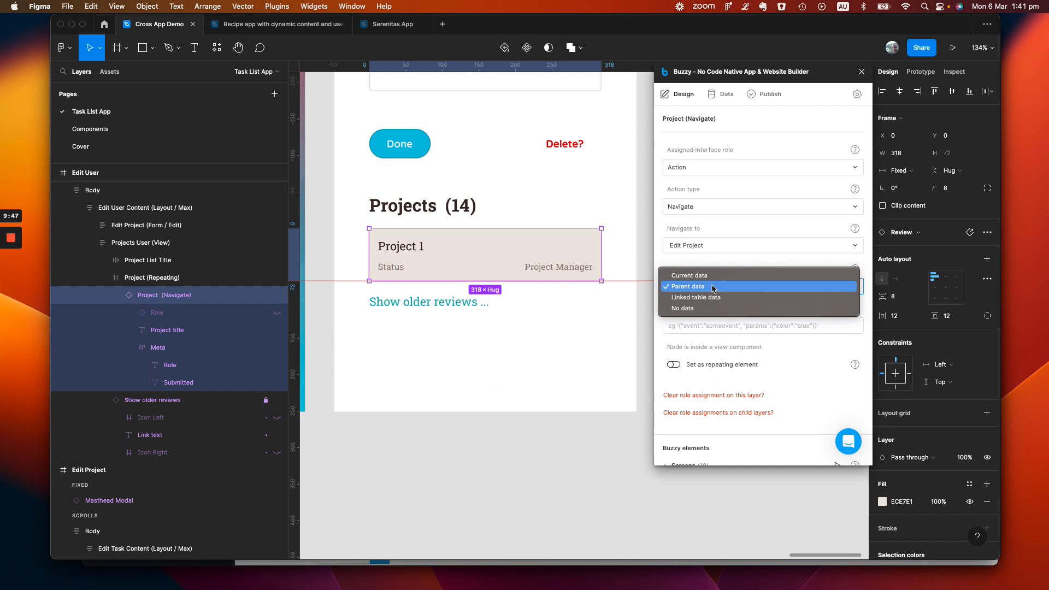
pyautogui.click(814, 360)
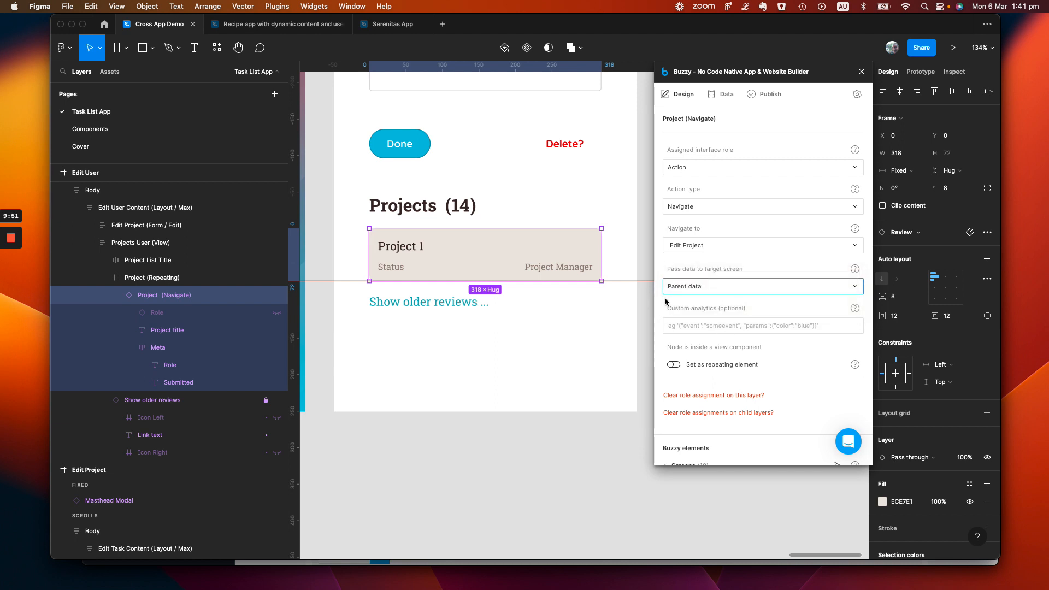
pyautogui.click(782, 310)
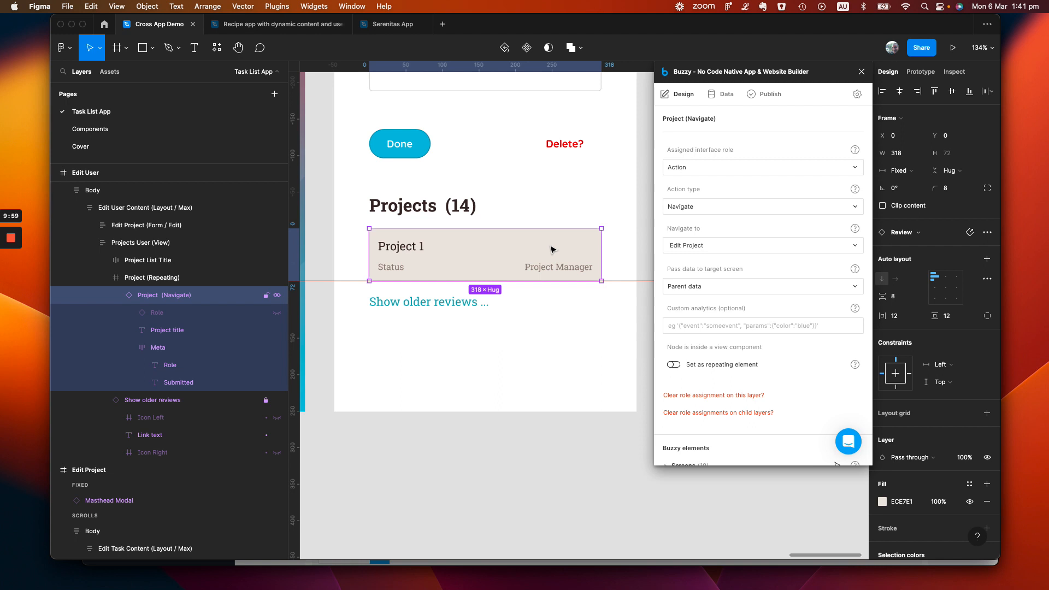
# Open the User field's definition in the ProjectUsers data table and review its field type and key field options
pyautogui.click(725, 96)
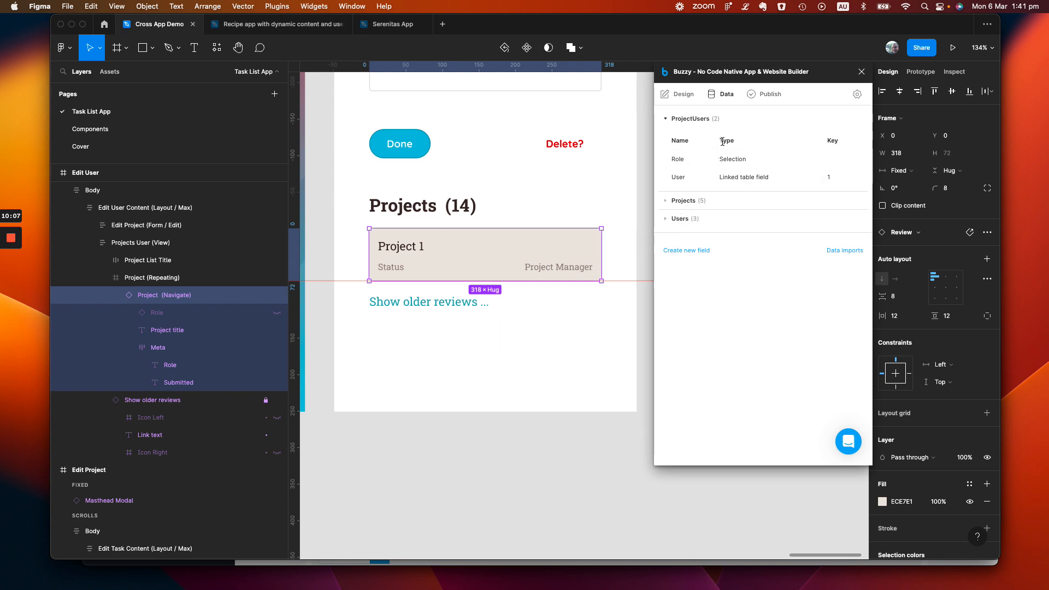
pyautogui.click(704, 181)
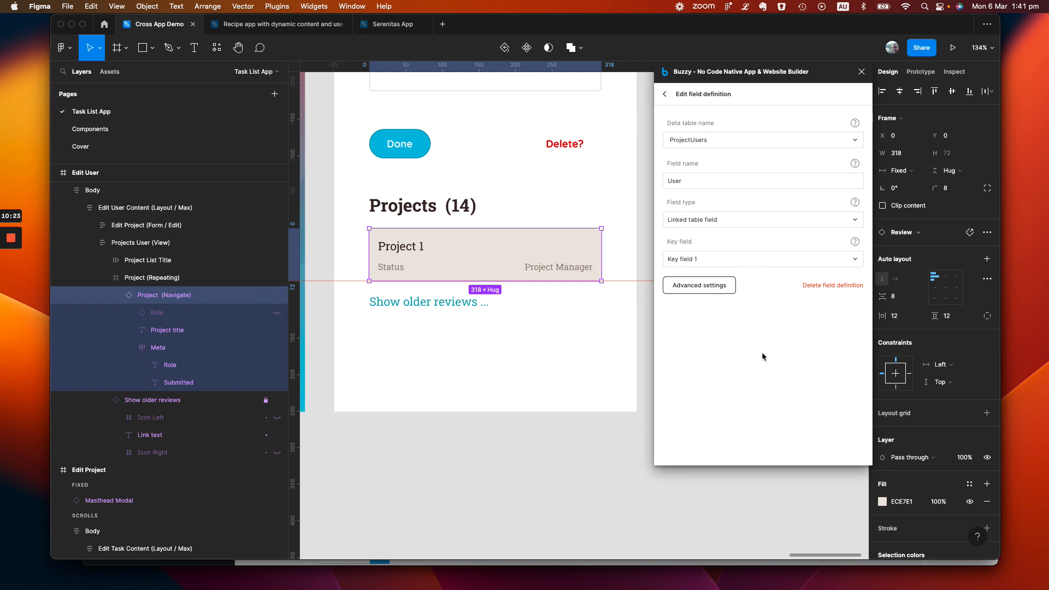
pyautogui.click(740, 226)
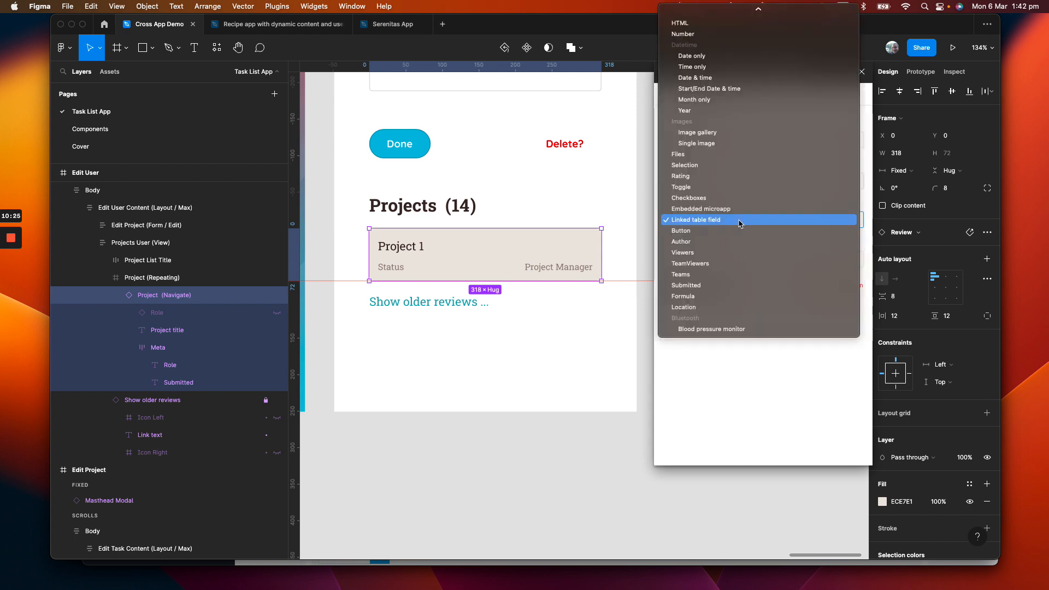
pyautogui.click(843, 426)
pyautogui.click(718, 255)
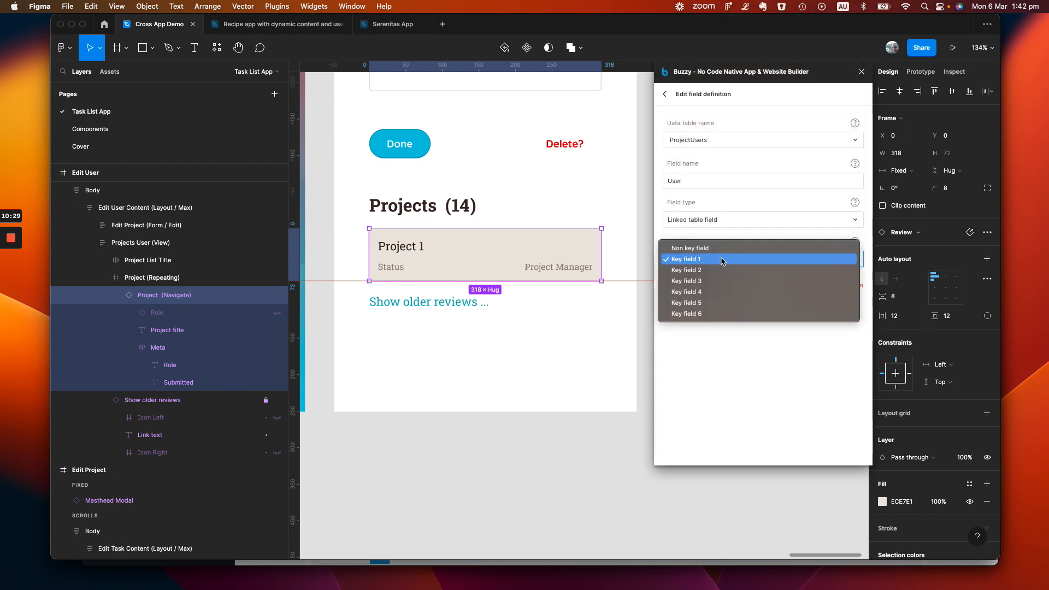
pyautogui.click(798, 389)
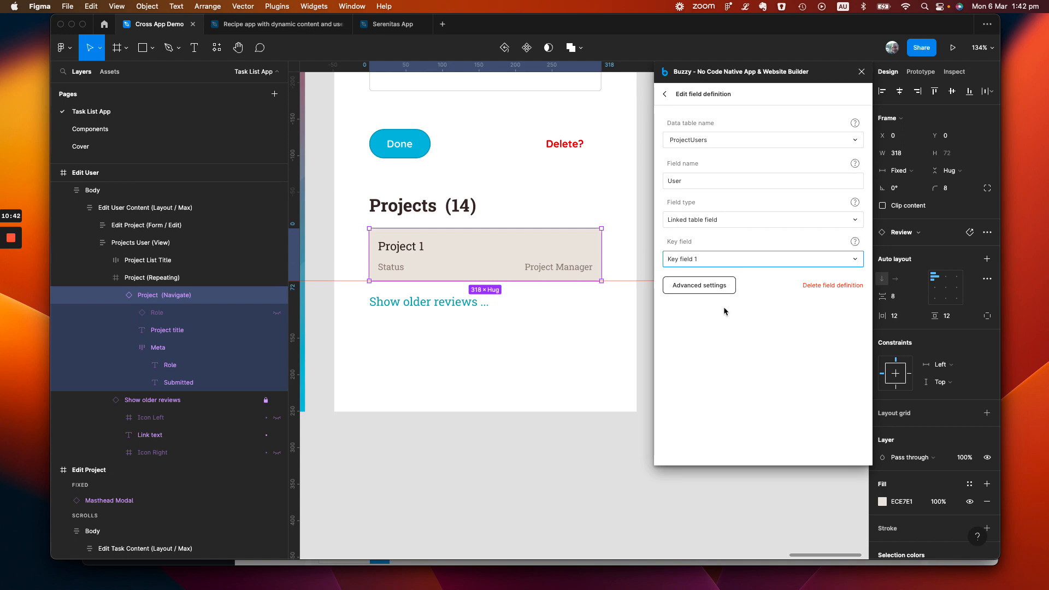
# Switch to the running Project App in Chrome, open Project 1 and open the first user in its Project Users list
pyautogui.press('super+Tab')
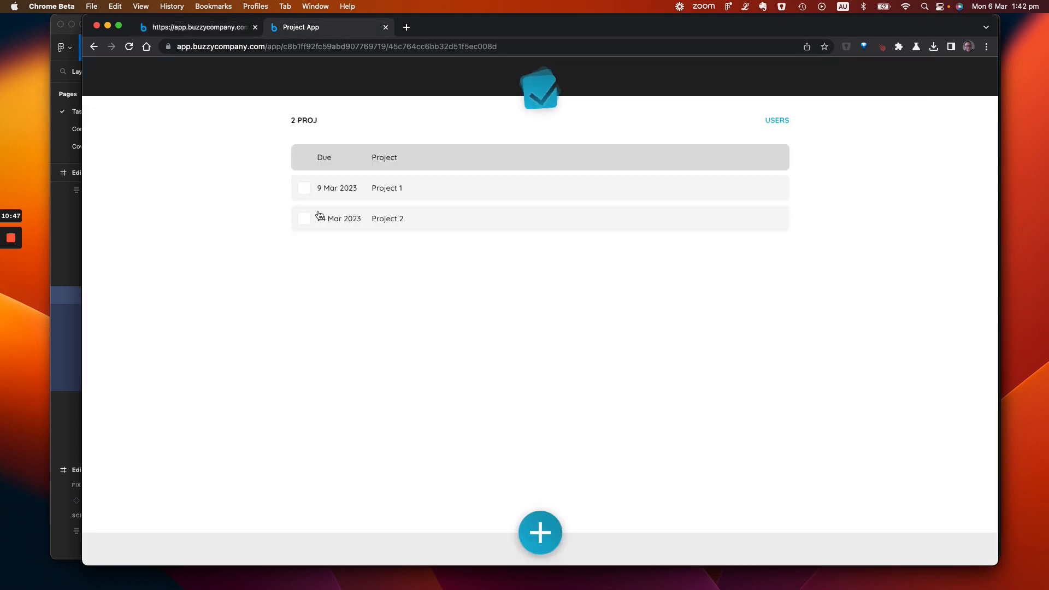
pyautogui.click(384, 192)
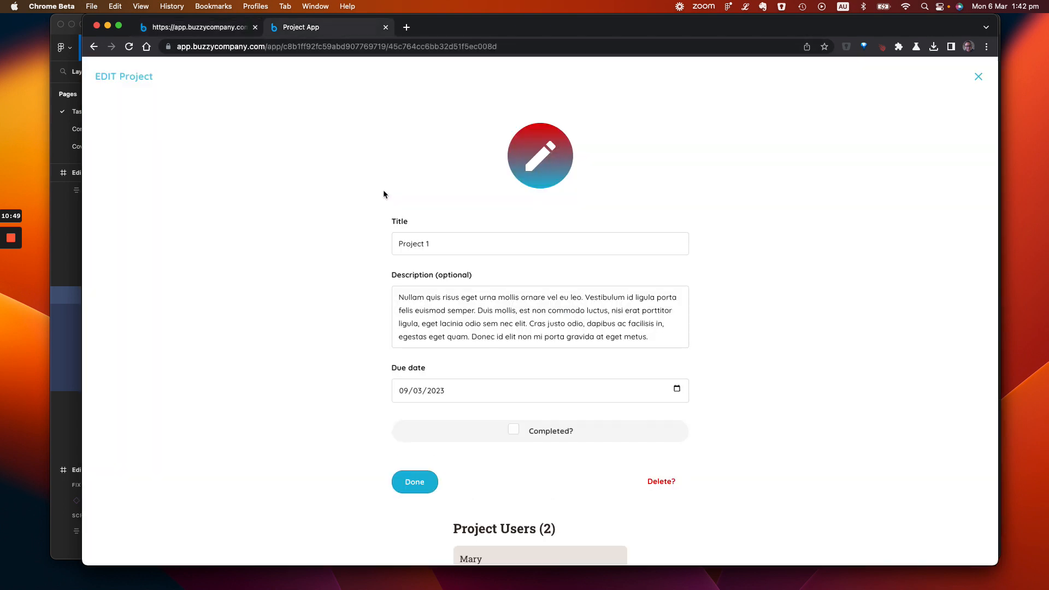
pyautogui.scroll(-5, 450, 339)
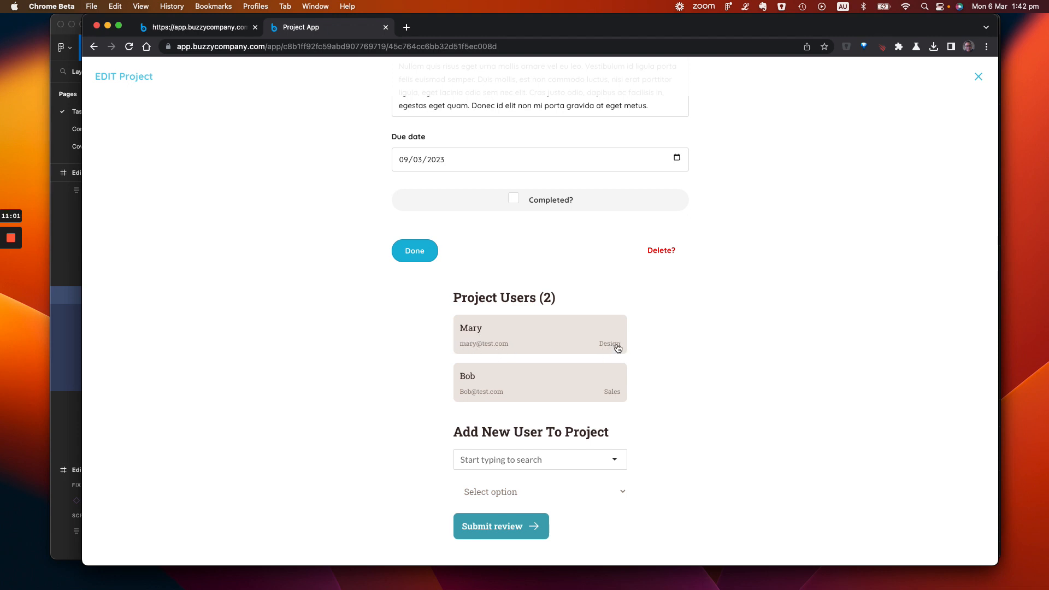
pyautogui.click(516, 337)
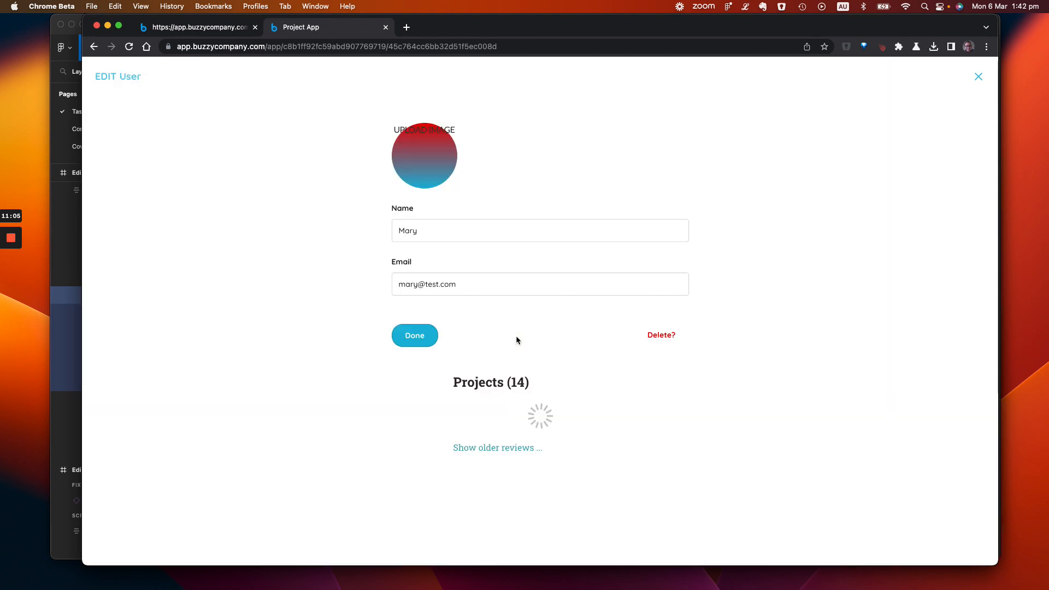